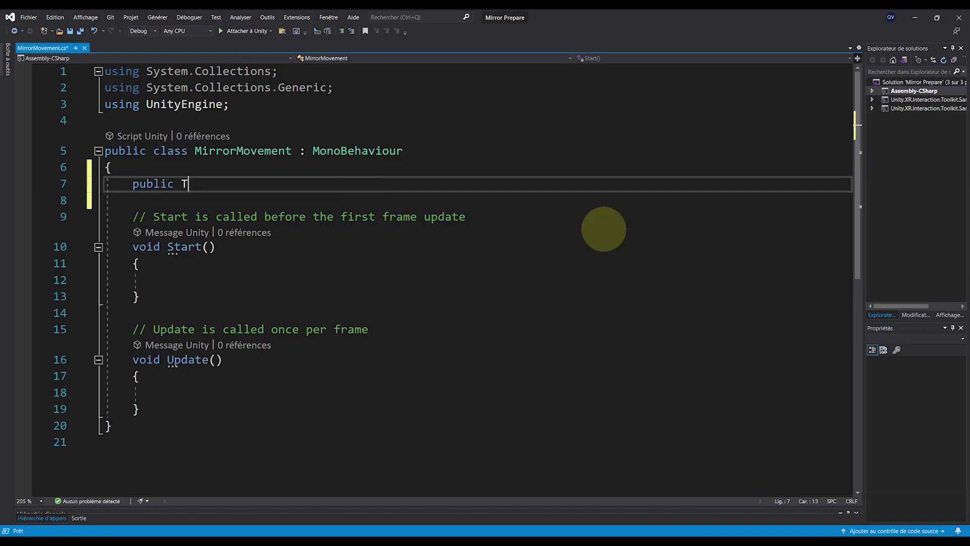
# Step: Declare public Transform fields playerTarget and mirror in MirrorMovement
pyautogui.write('ransform playerTarget;')
pyautogui.press('Return')
pyautogui.write('public Transform mirror;')
# Step: In Update, compute localPlayer as mirror.InverseTransformPoint(playerTarget.position)
pyautogui.scroll(-1, 267, 336)
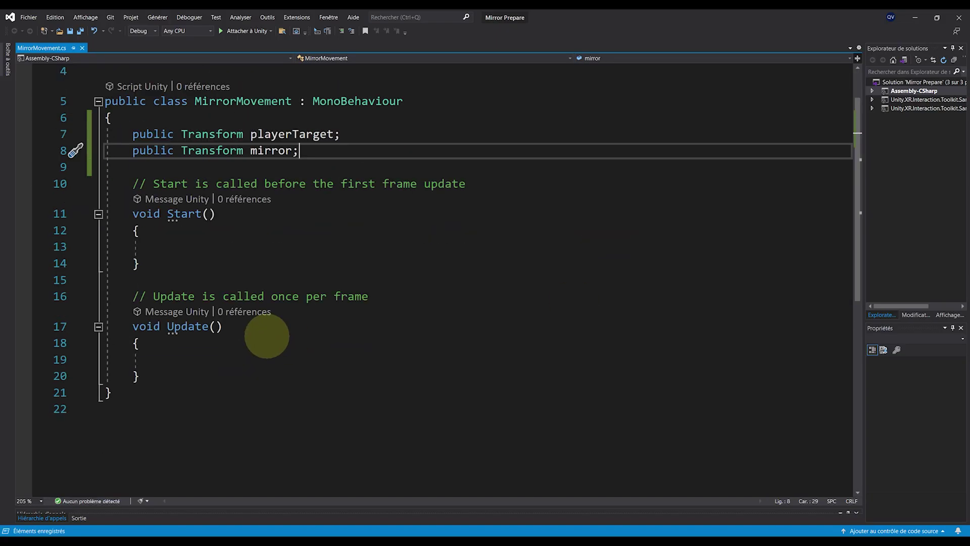
pyautogui.click(466, 346)
pyautogui.write('Vector3 localPlayer = mirror.InverseTransformPoint(playerTarget.position);')
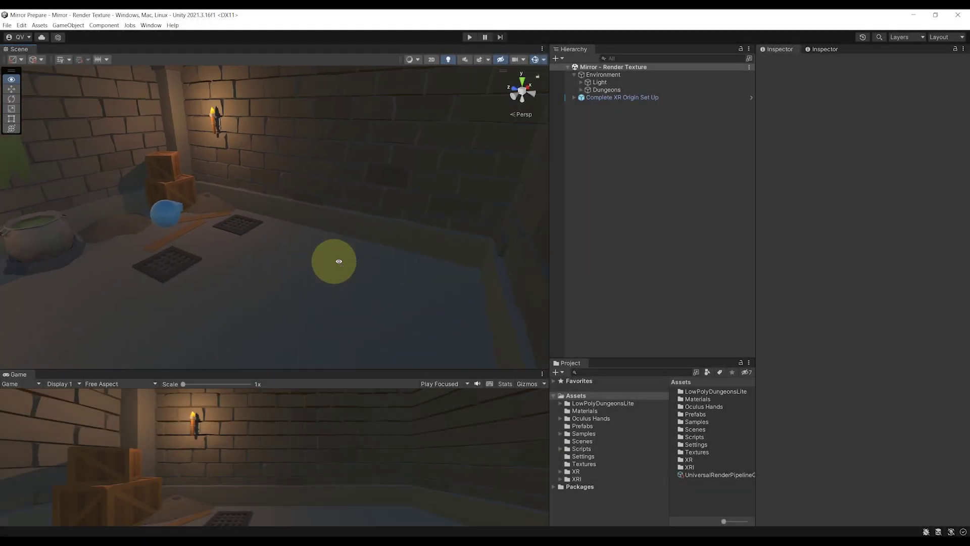
pyautogui.moveTo(339, 261); pyautogui.dragTo(310, 256, button='right')
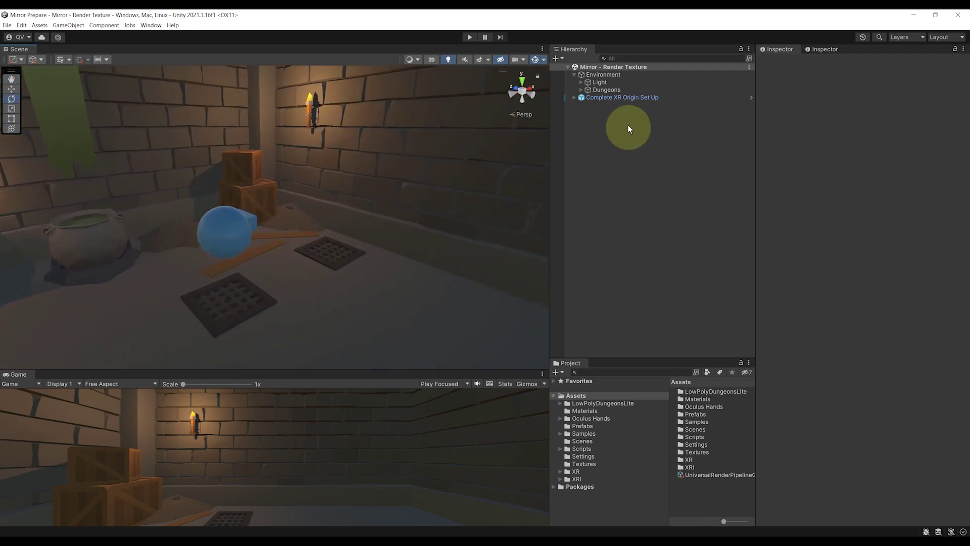
pyautogui.click(613, 98)
pyautogui.moveTo(546, 118); pyautogui.dragTo(189, 209, button='right')
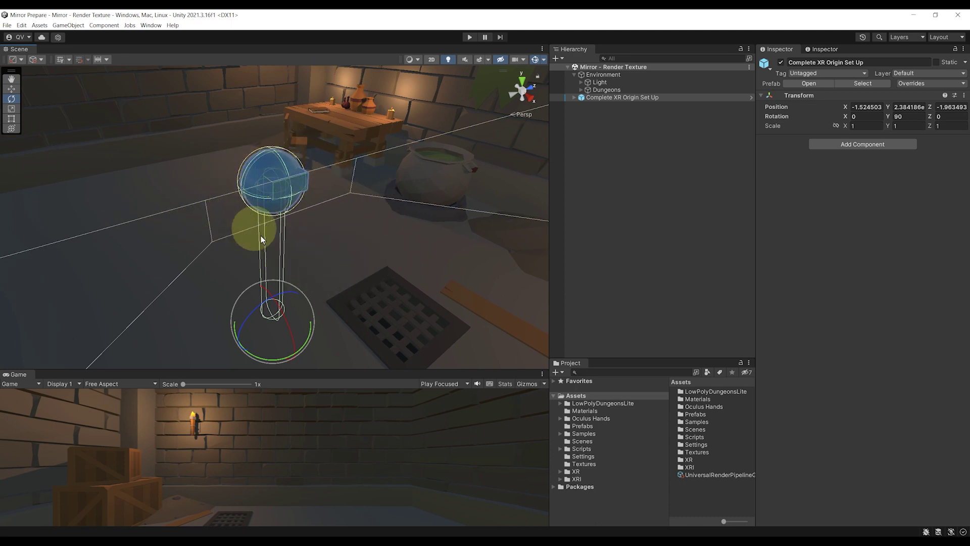
pyautogui.moveTo(260, 236); pyautogui.dragTo(495, 211, button='right')
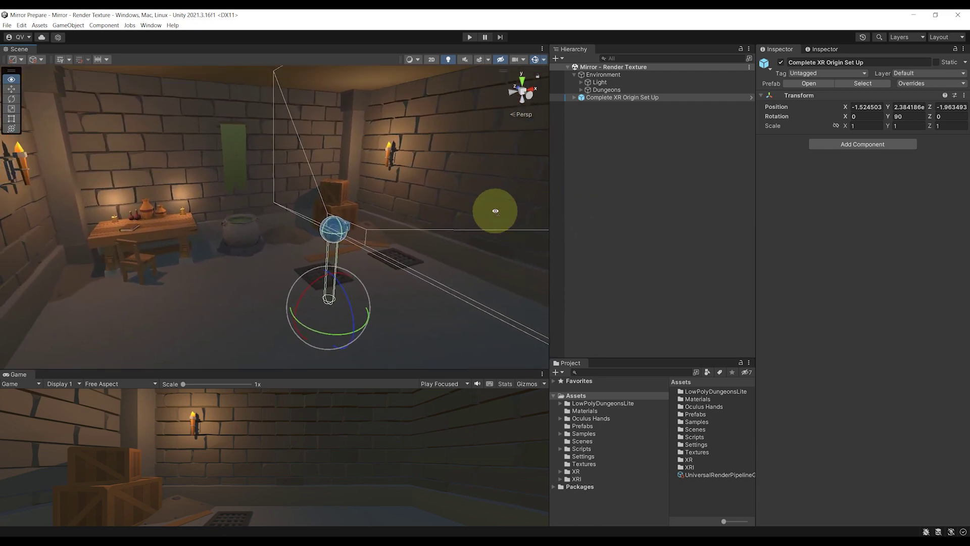
pyautogui.click(655, 208)
pyautogui.moveTo(434, 290)
pyautogui.mouseDown(button='right')
pyautogui.moveTo(502, 292)
pyautogui.moveTo(364, 293)
pyautogui.moveTo(437, 297)
pyautogui.mouseUp(button='right')
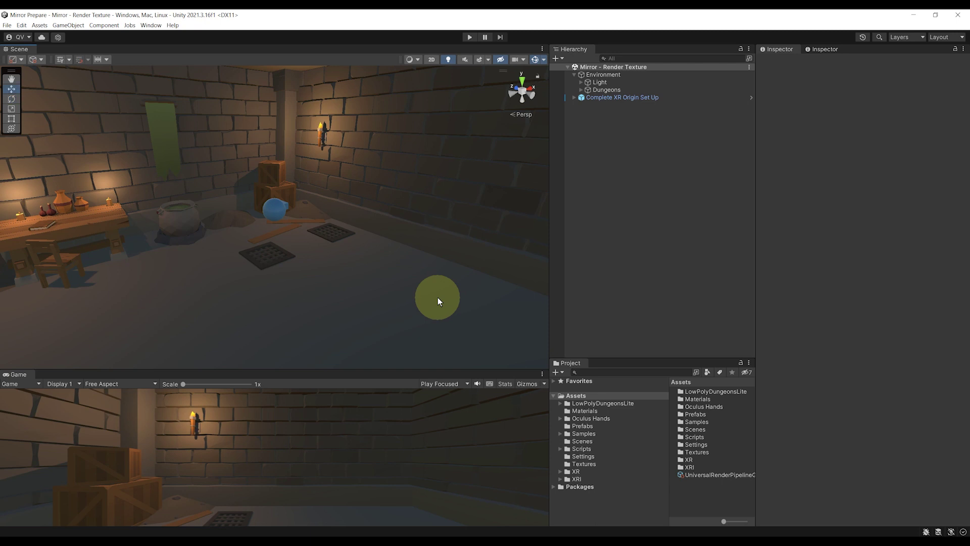
pyautogui.moveTo(433, 288); pyautogui.dragTo(445, 263, button='right')
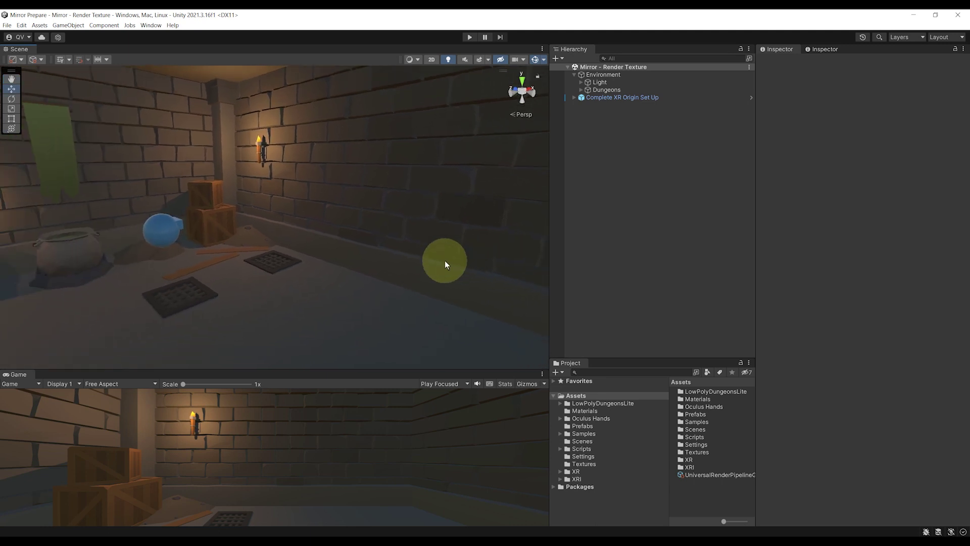
pyautogui.rightClick(584, 137)
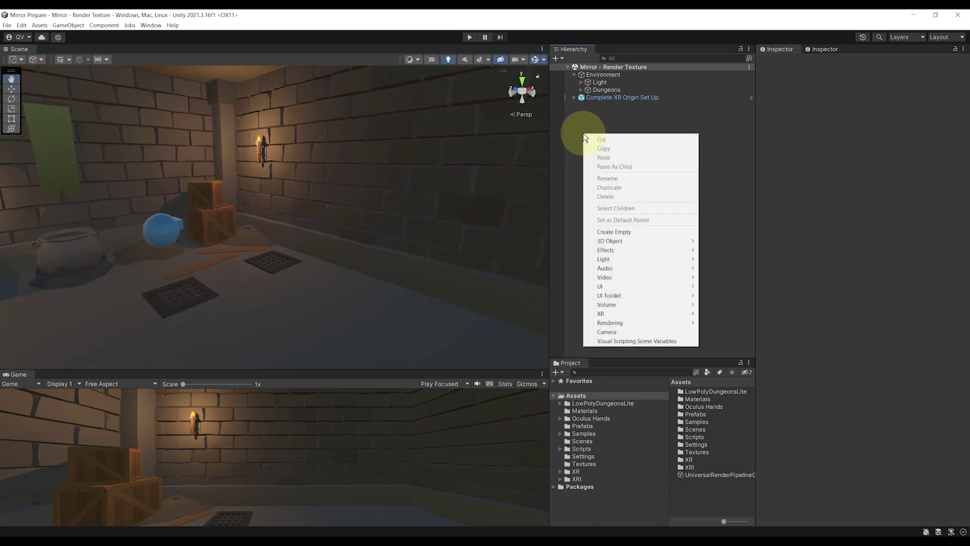
# Step: Create an empty object named Mirror with a child Quad
pyautogui.click(614, 231)
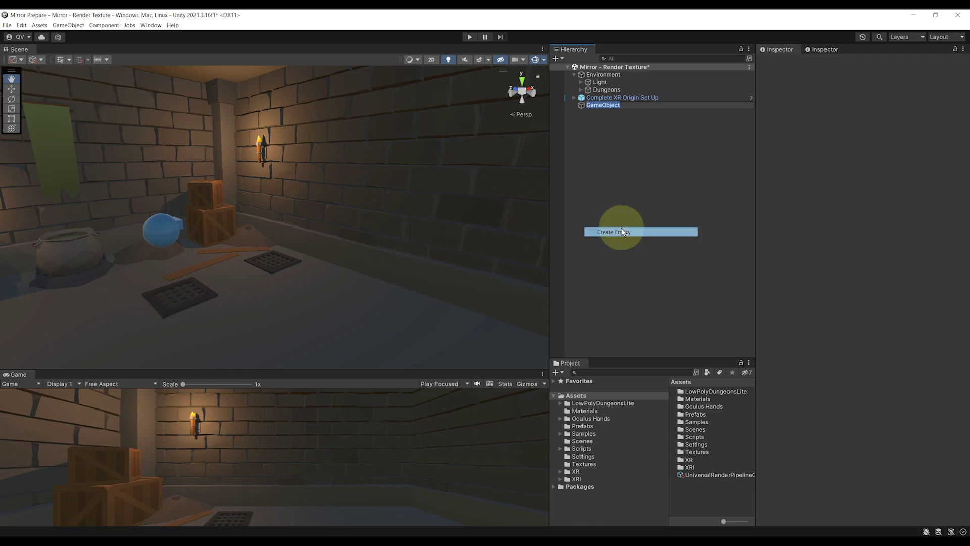
pyautogui.write('Mirror')
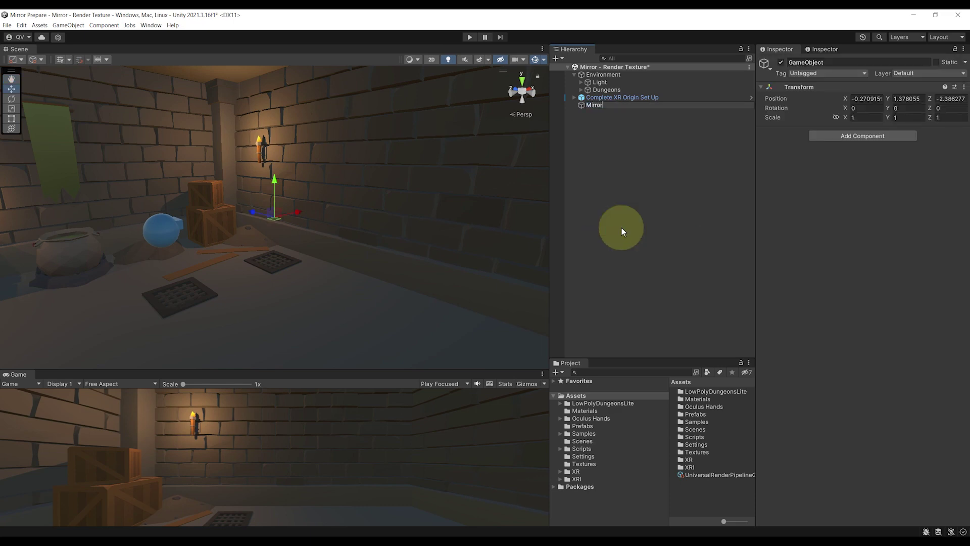
pyautogui.press('Return')
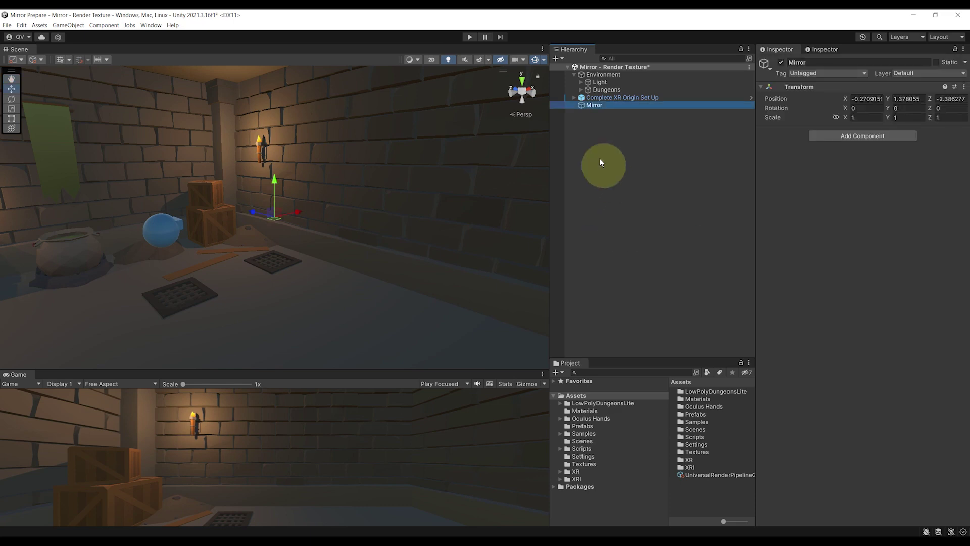
pyautogui.rightClick(593, 108)
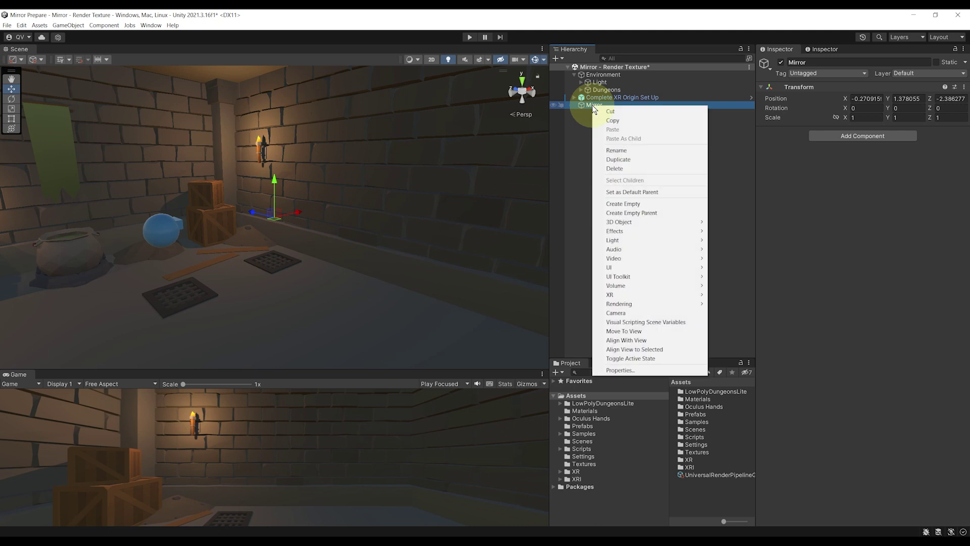
pyautogui.moveTo(667, 223)
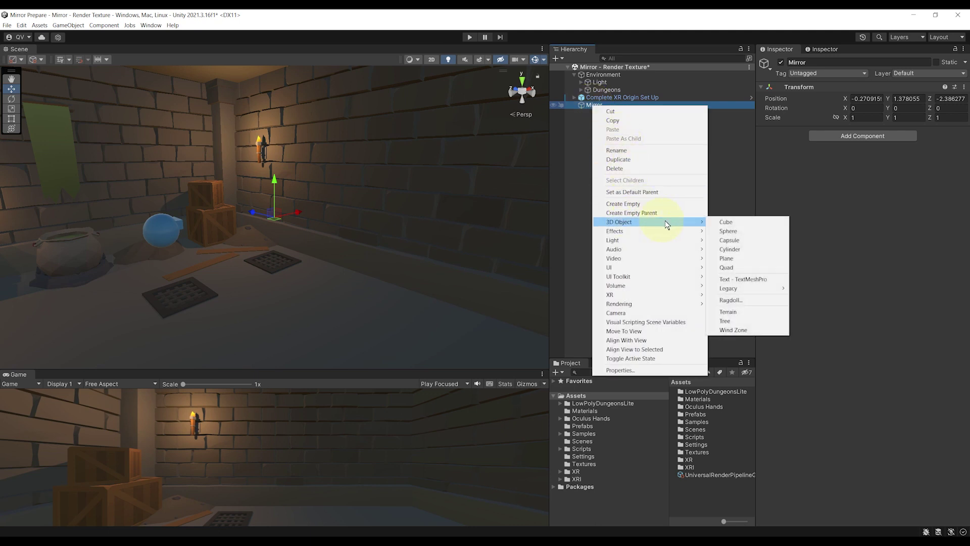
pyautogui.click(742, 266)
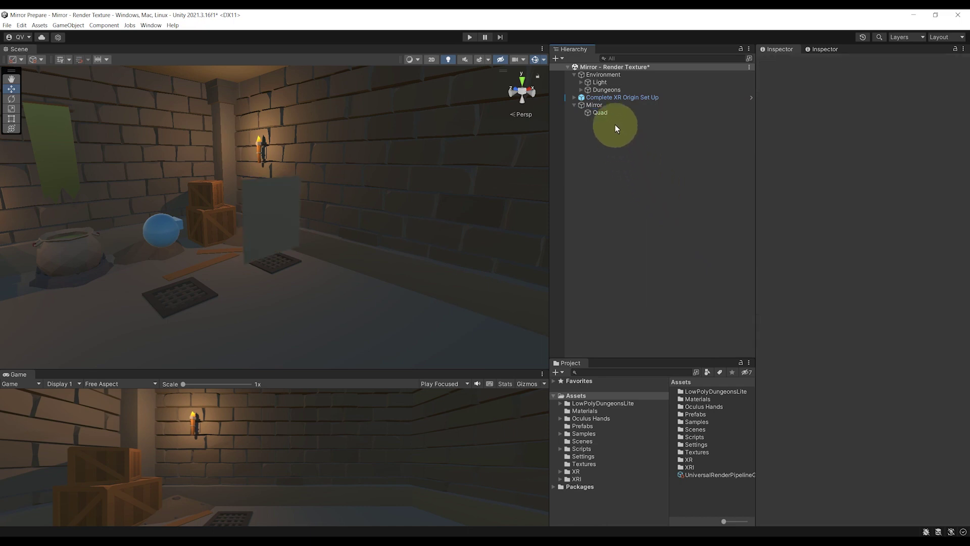
pyautogui.click(609, 113)
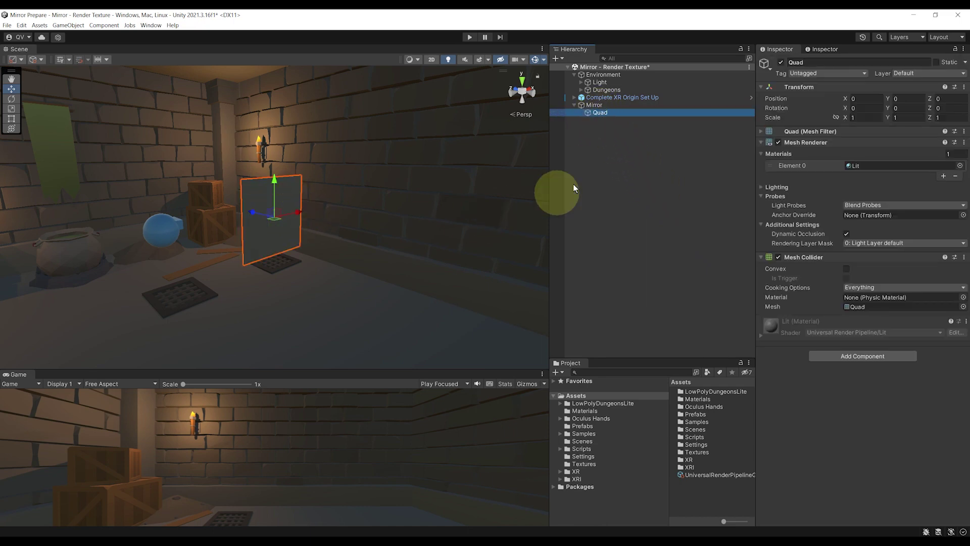
# Step: Move the Mirror object against the side wall
pyautogui.doubleClick(592, 105)
pyautogui.press('e')
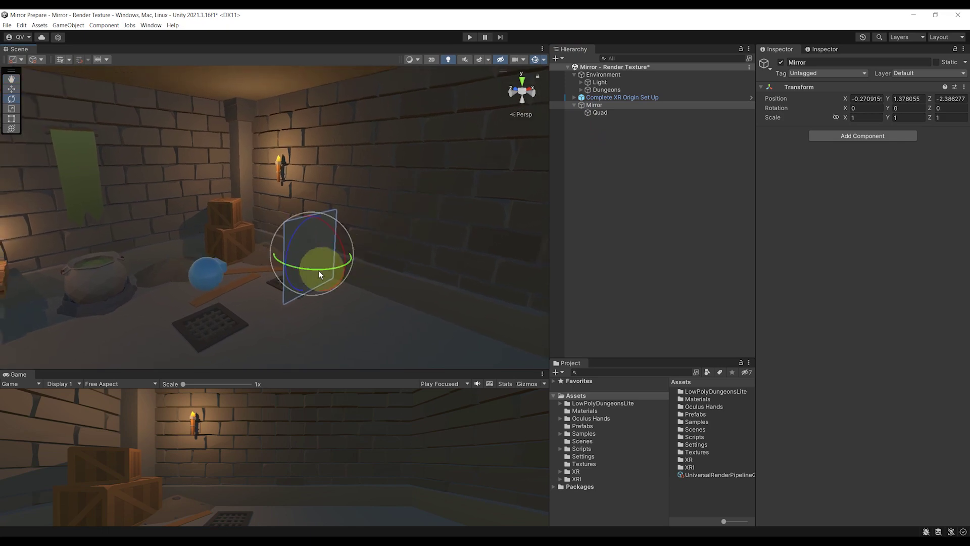
pyautogui.press('w')
pyautogui.moveTo(314, 259); pyautogui.dragTo(158, 227)
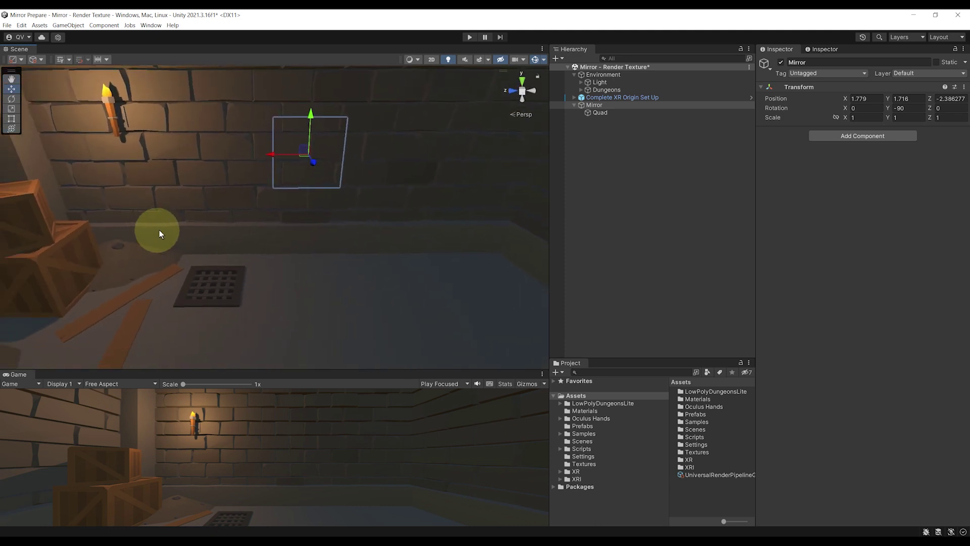
pyautogui.moveTo(340, 211); pyautogui.dragTo(252, 267, button='middle')
pyautogui.moveTo(252, 267)
pyautogui.keyDown('alt'); pyautogui.mouseDown()
pyautogui.moveTo(290, 238)
pyautogui.moveTo(256, 229)
pyautogui.moveTo(238, 243)
pyautogui.moveTo(249, 252)
pyautogui.mouseUp(); pyautogui.keyUp('alt')
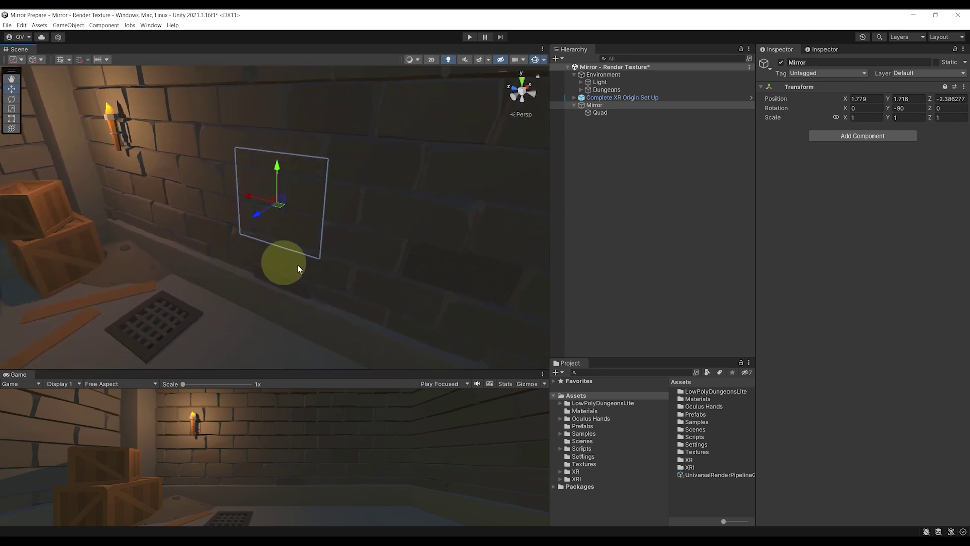
# Step: Set the Quad's Y rotation to 180 so it faces the room
pyautogui.click(611, 112)
pyautogui.press('e')
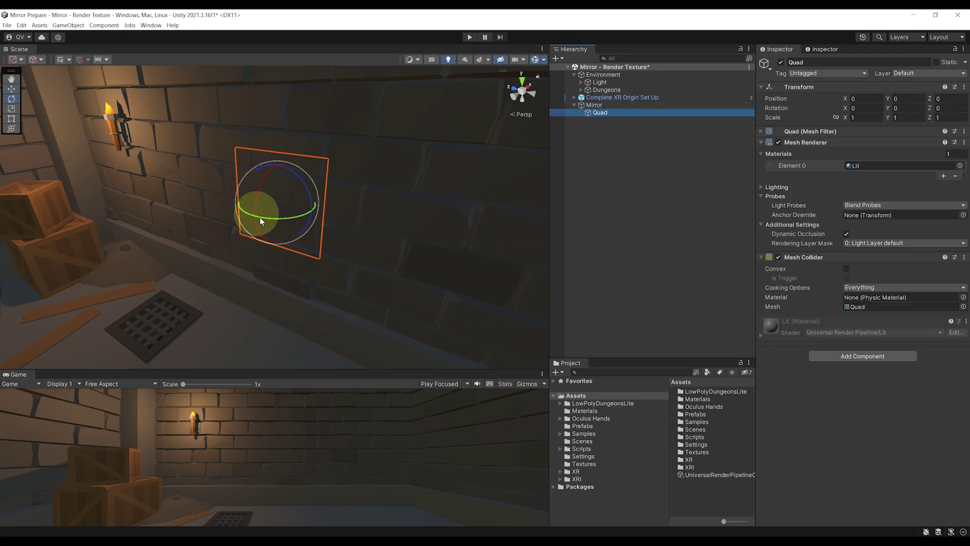
pyautogui.click(896, 108)
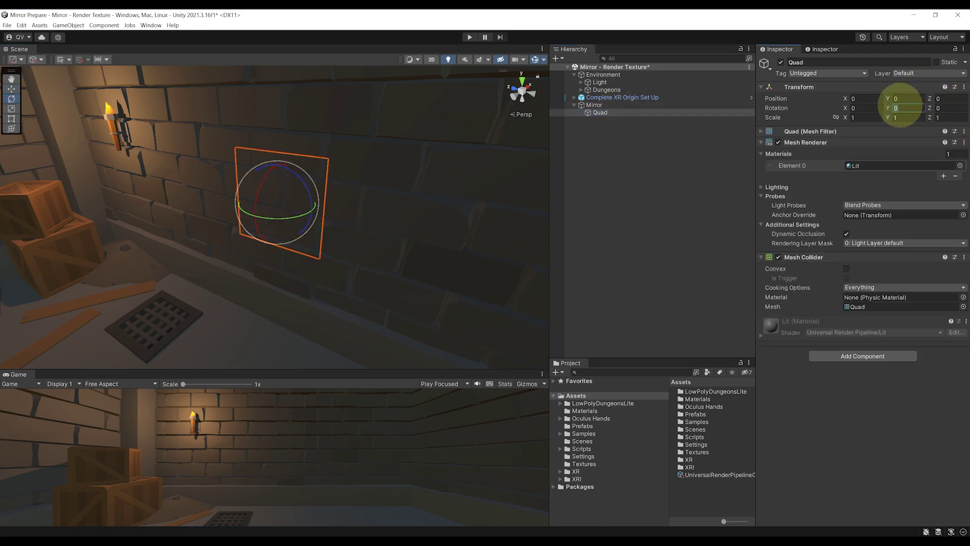
pyautogui.write('180')
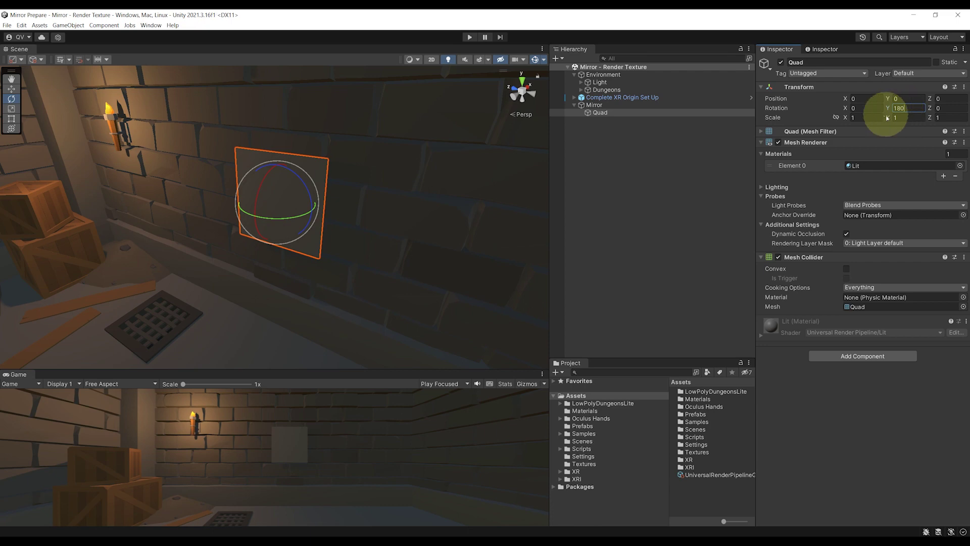
pyautogui.click(684, 197)
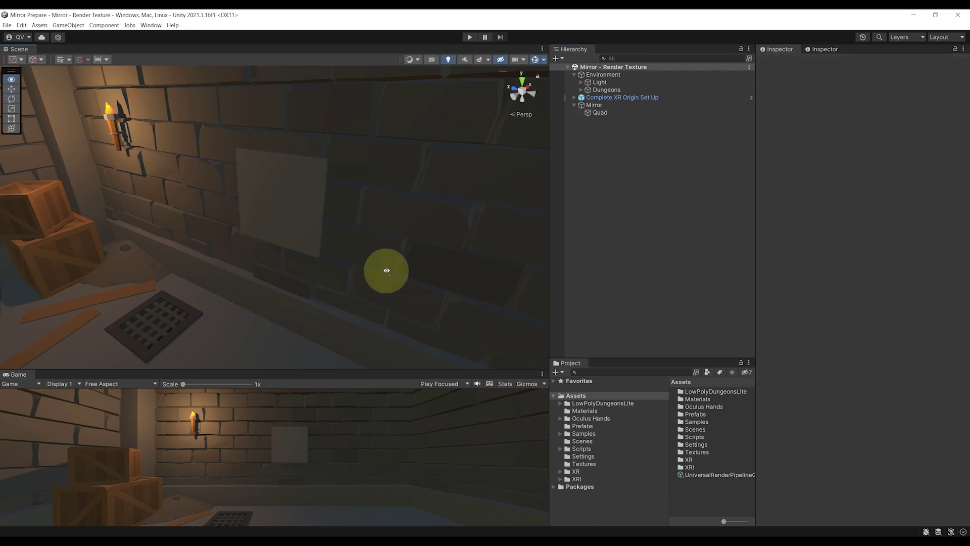
pyautogui.moveTo(386, 269)
pyautogui.mouseDown(button='right')
pyautogui.moveTo(336, 262)
pyautogui.moveTo(217, 274)
pyautogui.moveTo(392, 263)
pyautogui.mouseUp(button='right')
# Step: Correct the Quad's Y scale, then scale it into an upright panel about 0.85 by 1.51
pyautogui.click(627, 114)
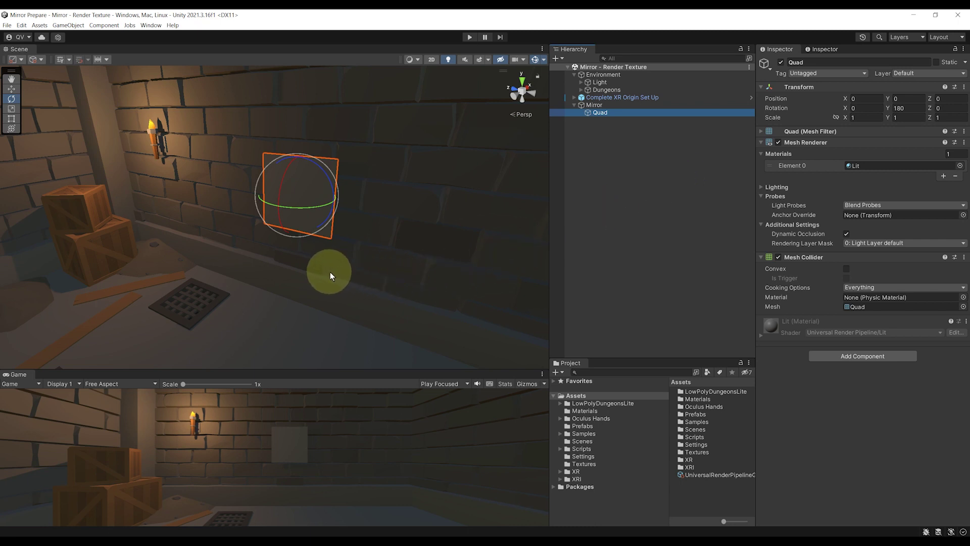
pyautogui.keyDown('alt'); pyautogui.moveTo(324, 277); pyautogui.dragTo(435, 203); pyautogui.keyUp('alt')
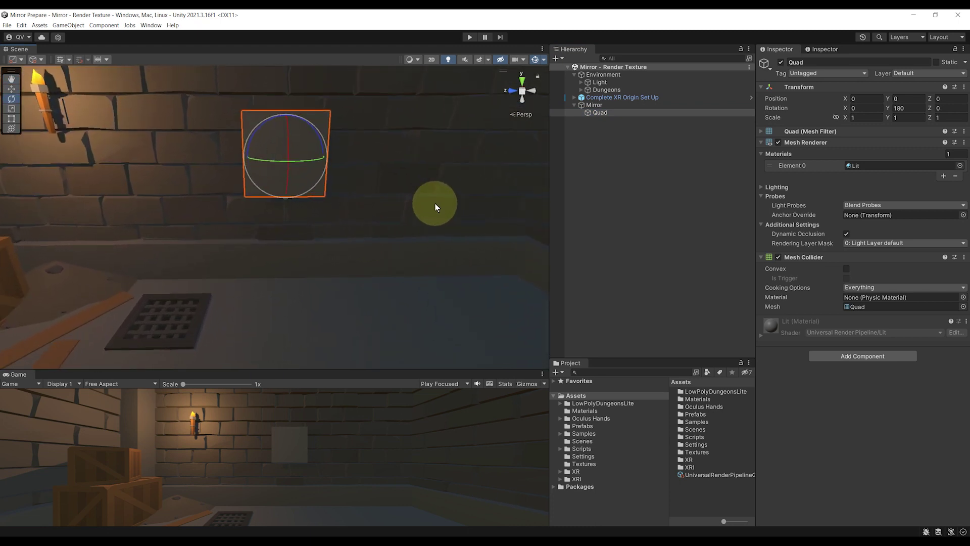
pyautogui.write('9')
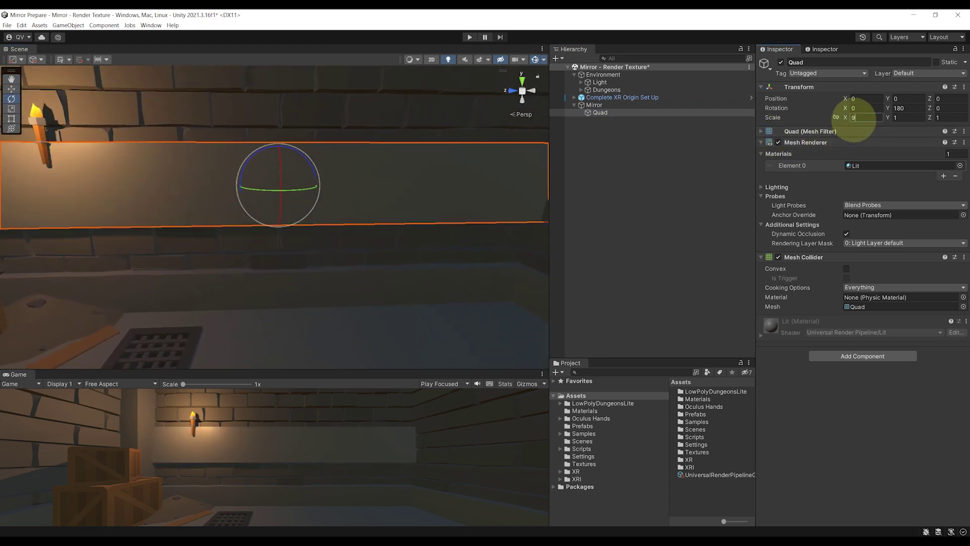
pyautogui.write('16')
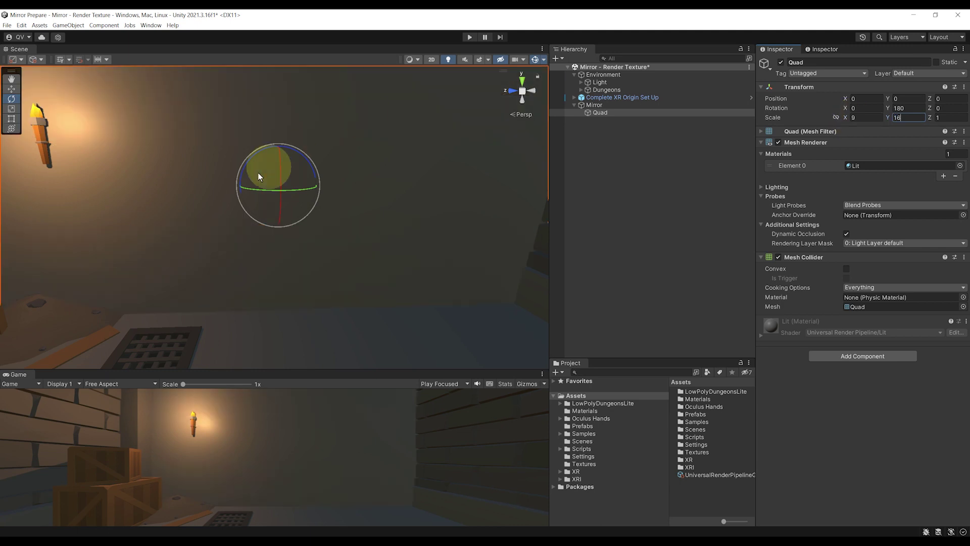
pyautogui.press('BackSpace')
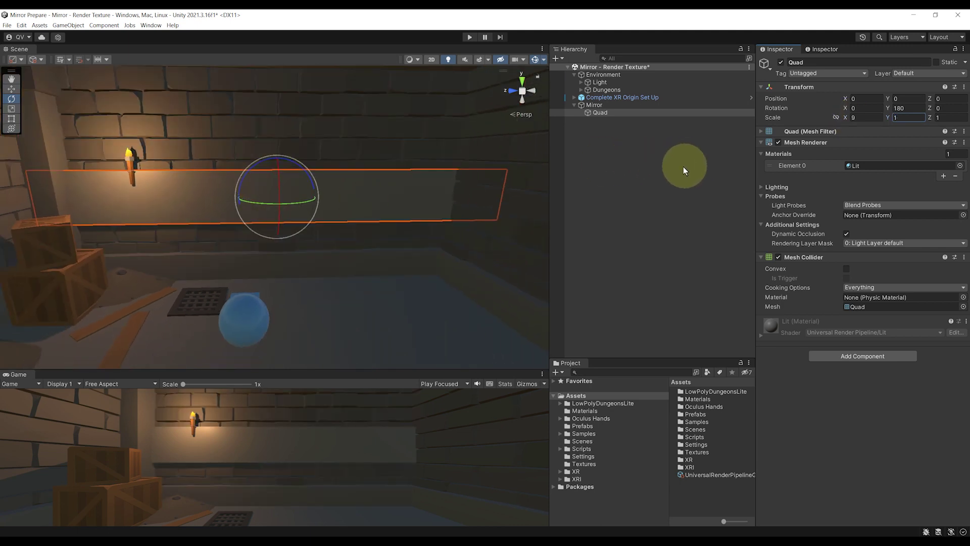
pyautogui.write('6')
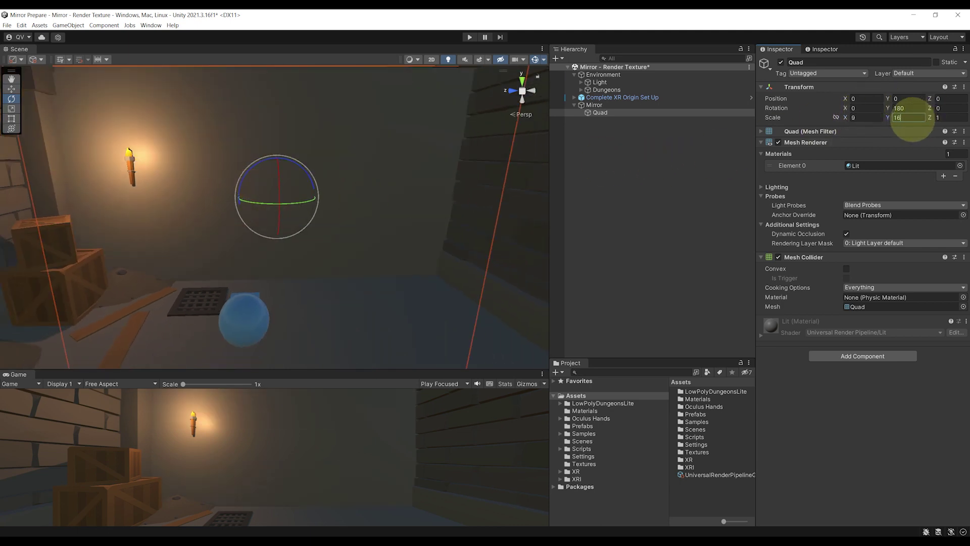
pyautogui.click(599, 112)
pyautogui.press('r')
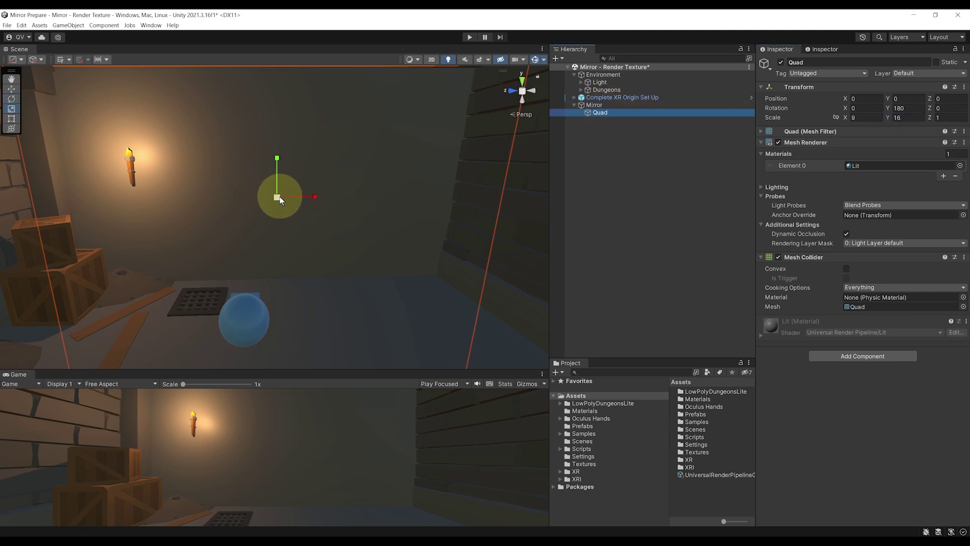
pyautogui.moveTo(279, 196)
pyautogui.mouseDown()
pyautogui.moveTo(246, 211)
pyautogui.moveTo(272, 199)
pyautogui.mouseUp()
pyautogui.moveTo(313, 225); pyautogui.dragTo(288, 268, button='right')
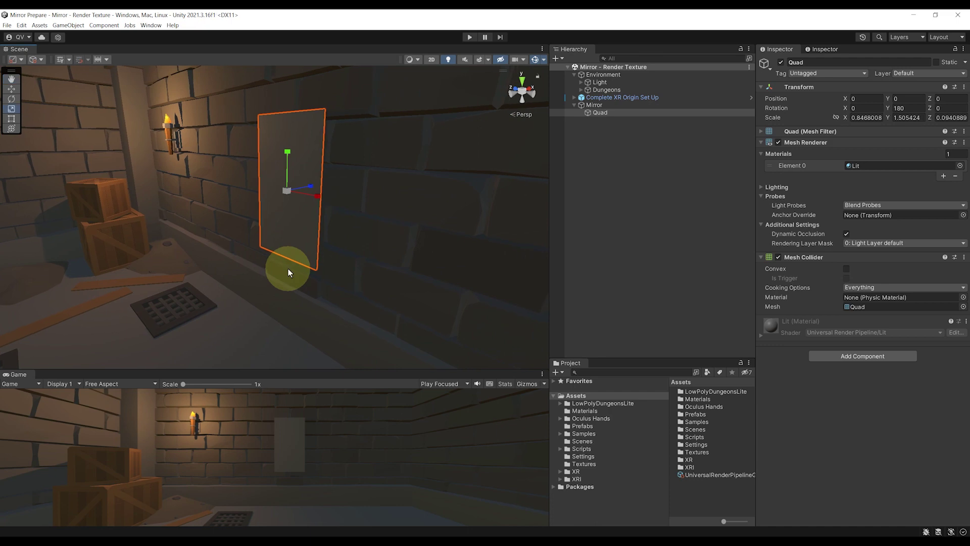
# Step: Add a child camera named Mirror Camera under Mirror and save the scene
pyautogui.click(600, 104)
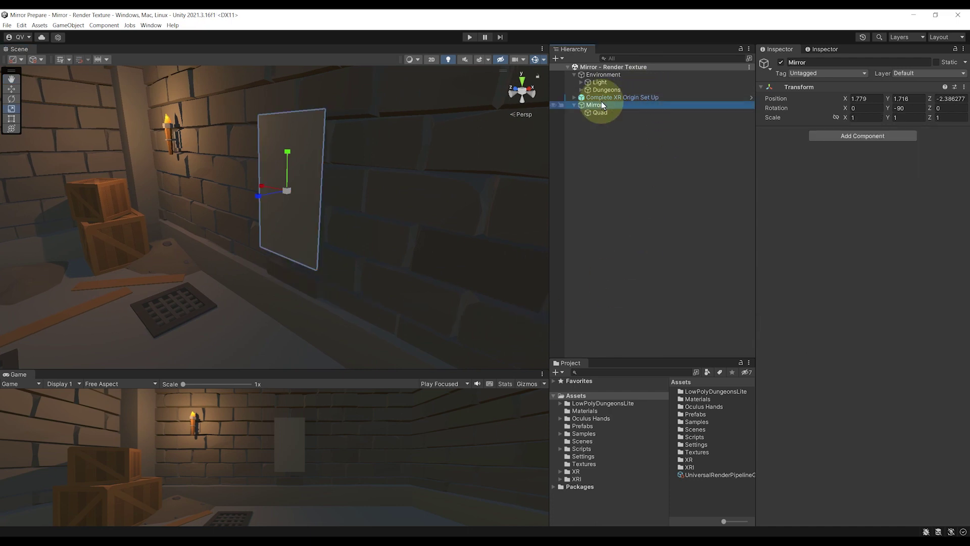
pyautogui.rightClick(595, 105)
pyautogui.click(617, 312)
pyautogui.write('Mir')
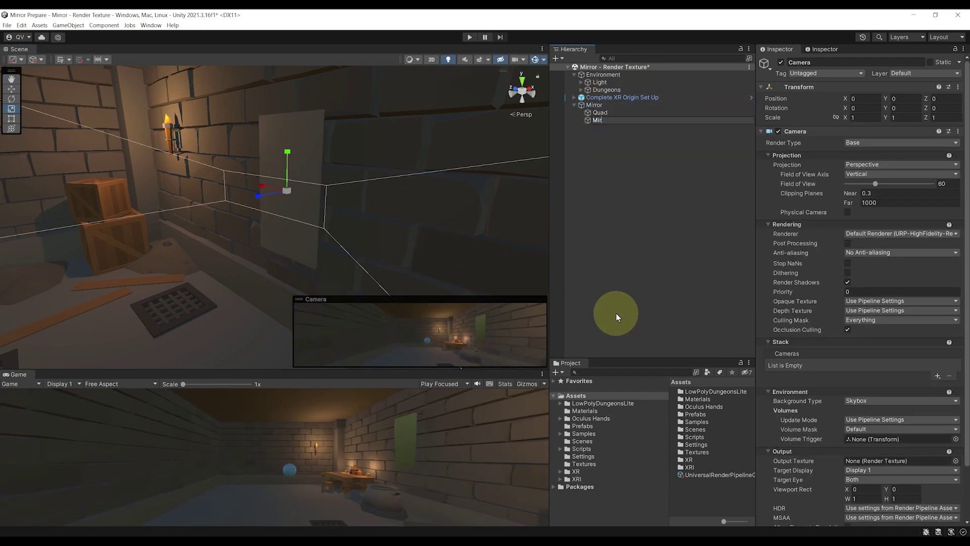
pyautogui.write('ror Camera')
pyautogui.press('Return')
pyautogui.hotkey('ctrl', 's')
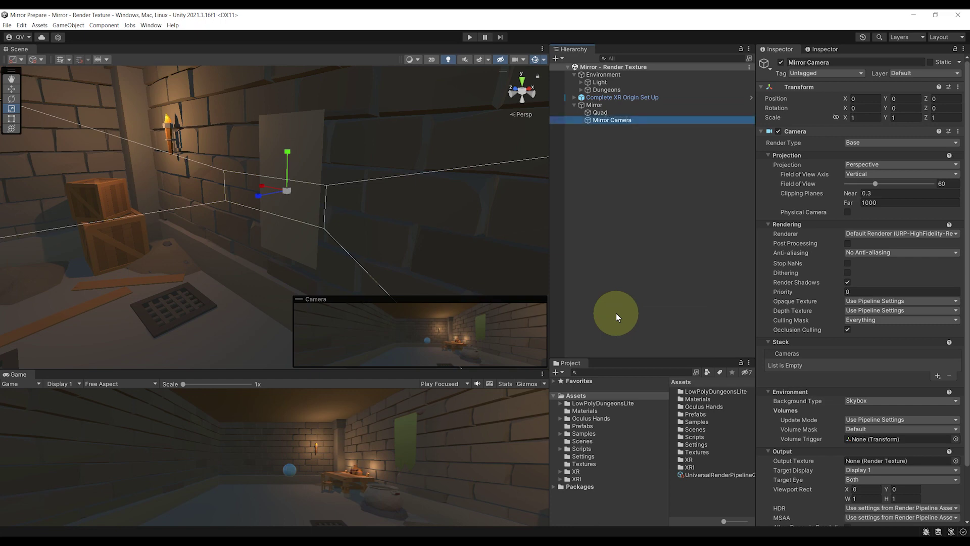
# Step: Set the Mirror Camera's Z position to -1
pyautogui.moveTo(495, 262); pyautogui.dragTo(405, 254, button='right')
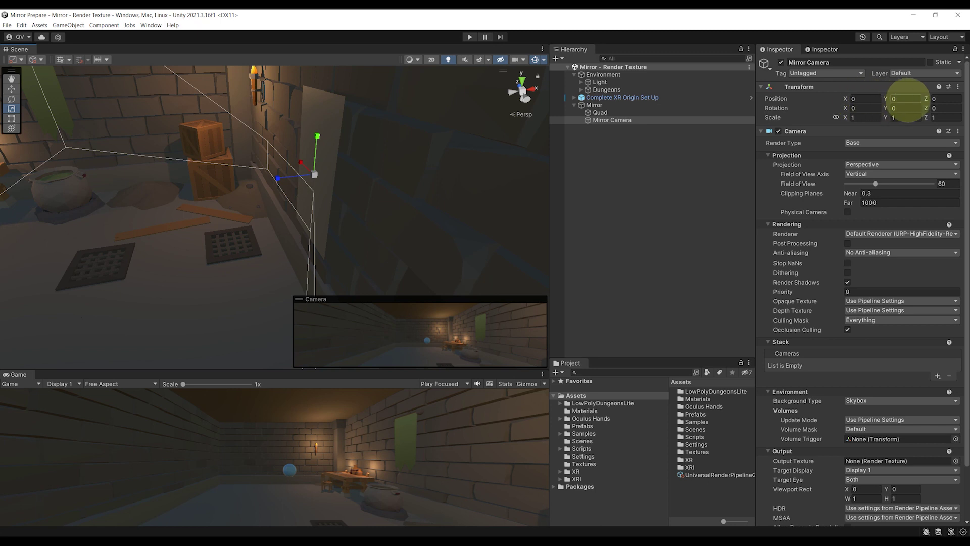
pyautogui.click(940, 99)
pyautogui.write('-1')
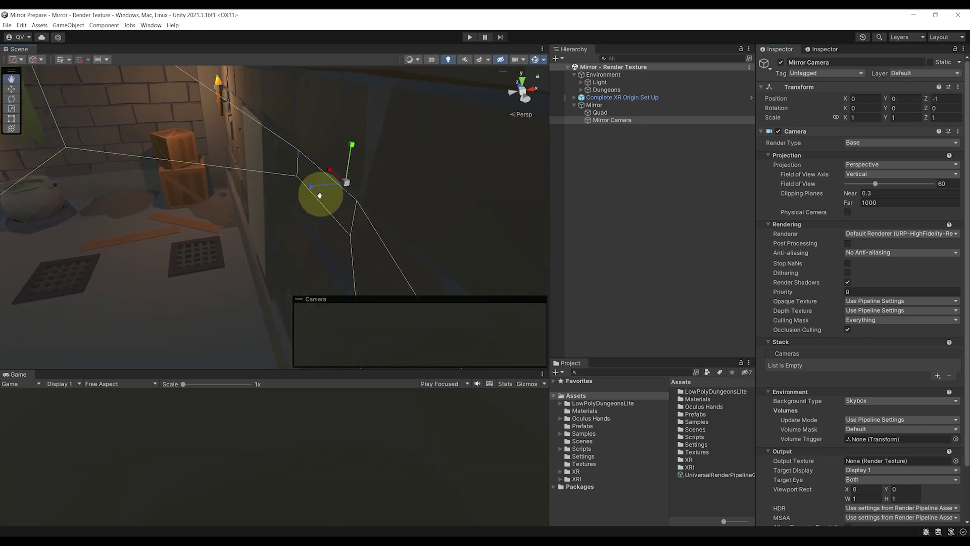
pyautogui.moveTo(320, 196)
pyautogui.mouseDown(button='middle')
pyautogui.moveTo(253, 210)
pyautogui.moveTo(324, 205)
pyautogui.mouseUp(button='middle')
pyautogui.keyDown('alt'); pyautogui.moveTo(323, 205); pyautogui.dragTo(389, 152); pyautogui.keyUp('alt')
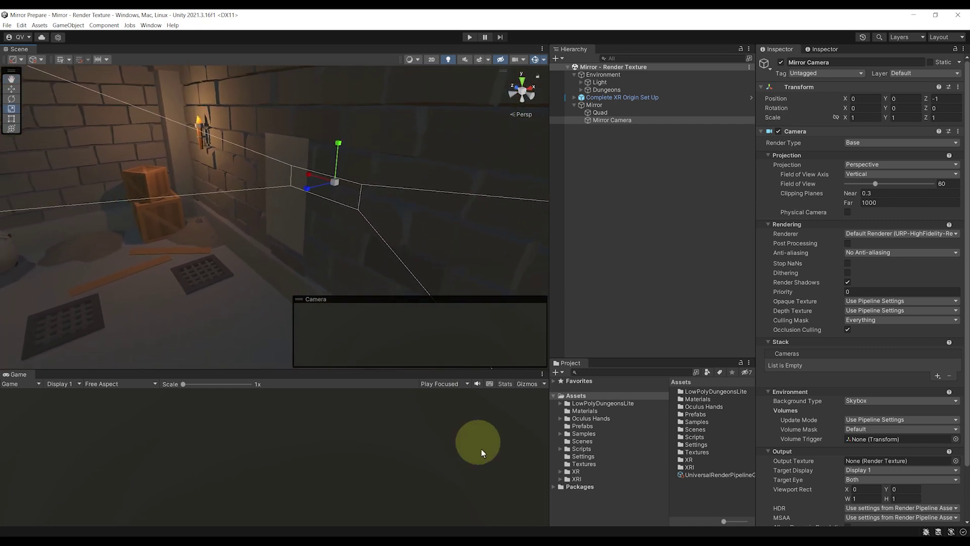
pyautogui.rightClick(568, 396)
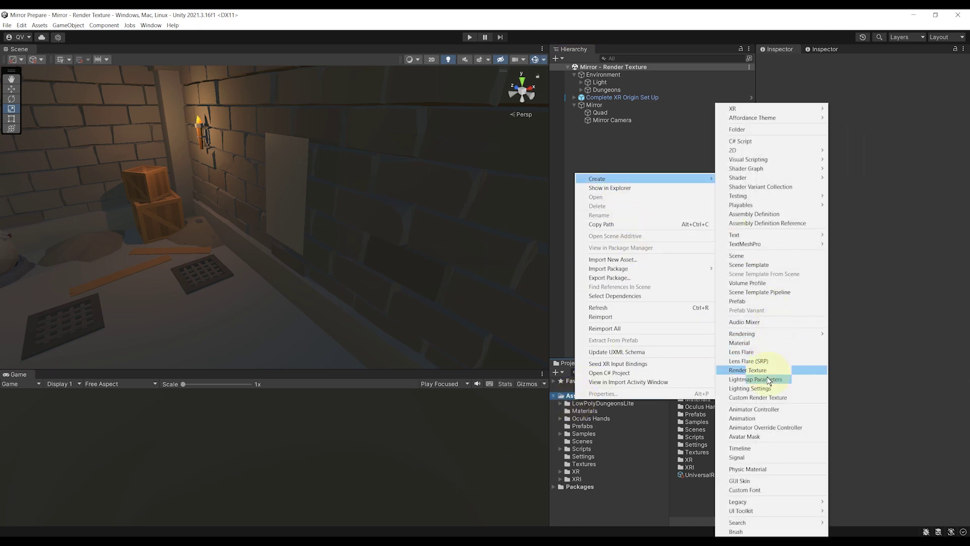
# Step: Create a Render Texture named Mirror Render Texture sized 1080 by 1920
pyautogui.click(758, 371)
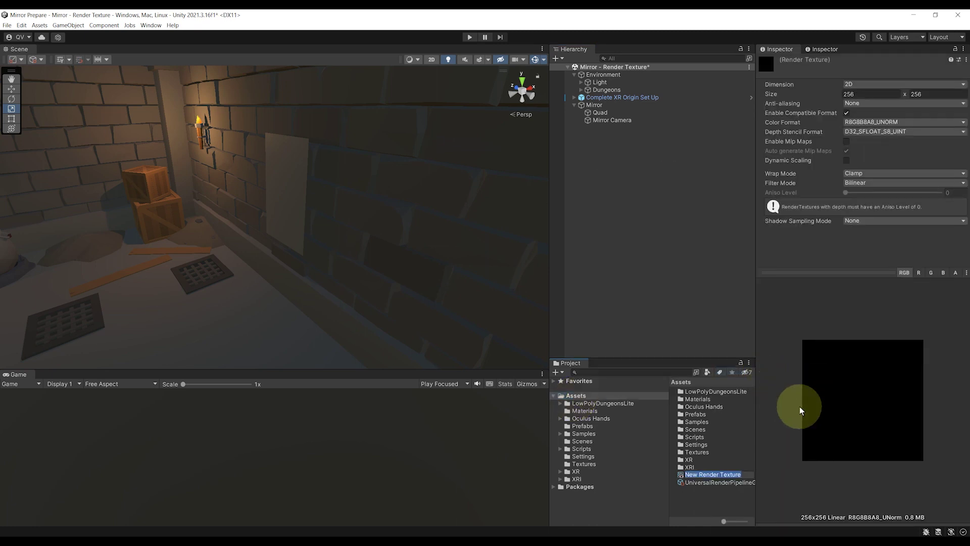
pyautogui.write('Mirror Render Texture')
pyautogui.press('Return')
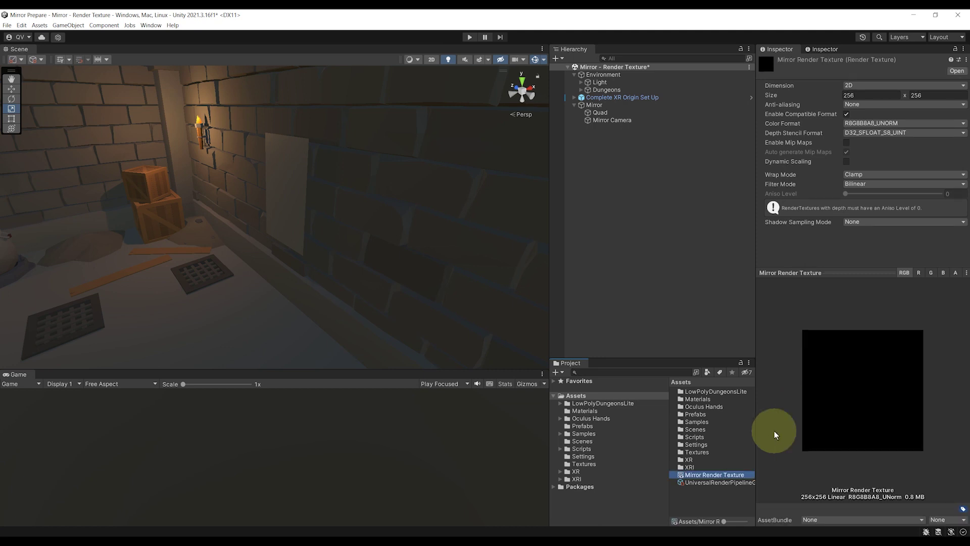
pyautogui.click(895, 98)
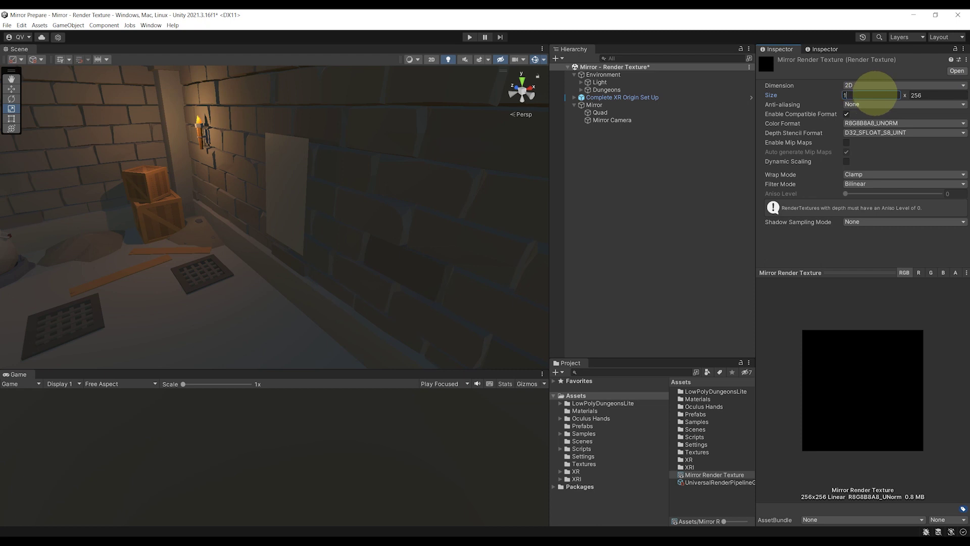
pyautogui.press('Tab')
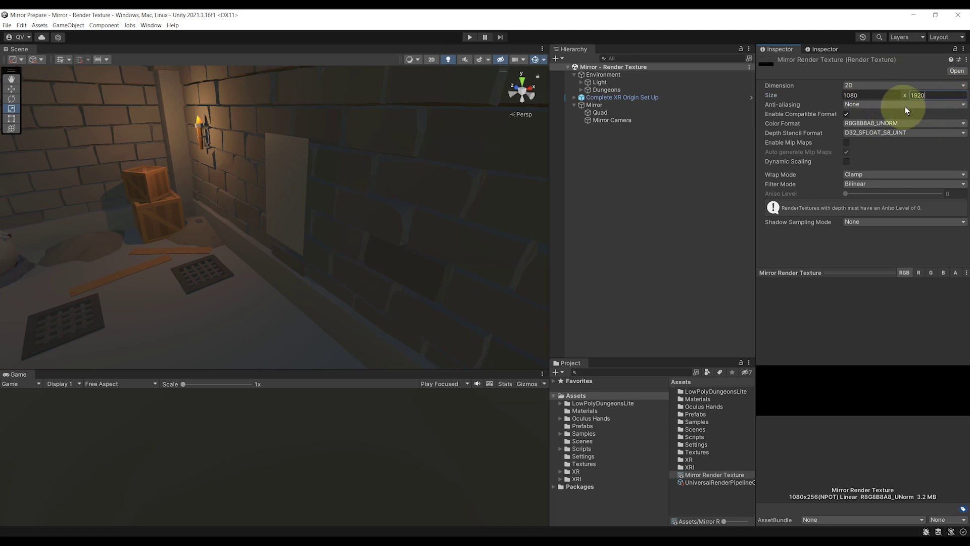
pyautogui.moveTo(392, 241)
pyautogui.mouseDown(button='right')
pyautogui.moveTo(516, 231)
pyautogui.moveTo(387, 249)
pyautogui.mouseUp(button='right')
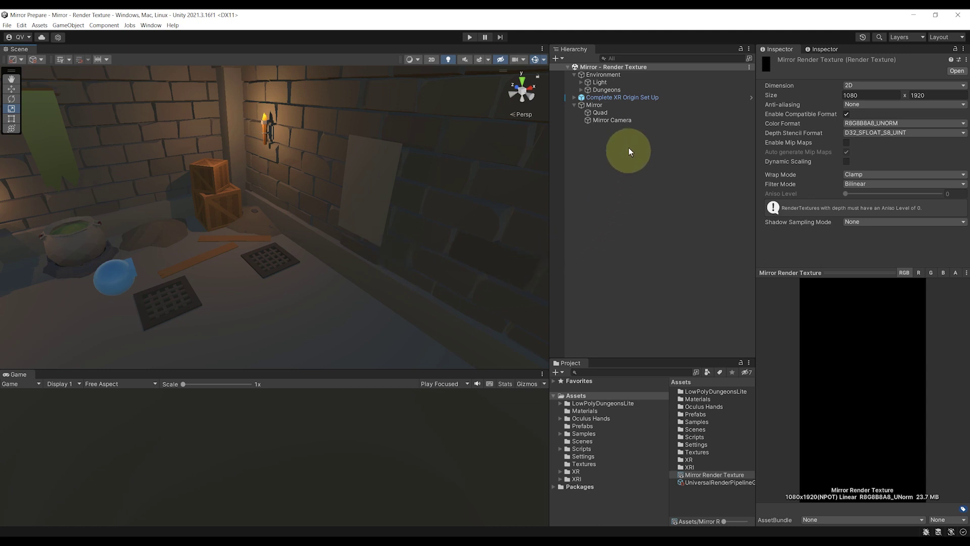
# Step: Assign Mirror Render Texture as the Mirror Camera's output texture and save
pyautogui.click(624, 121)
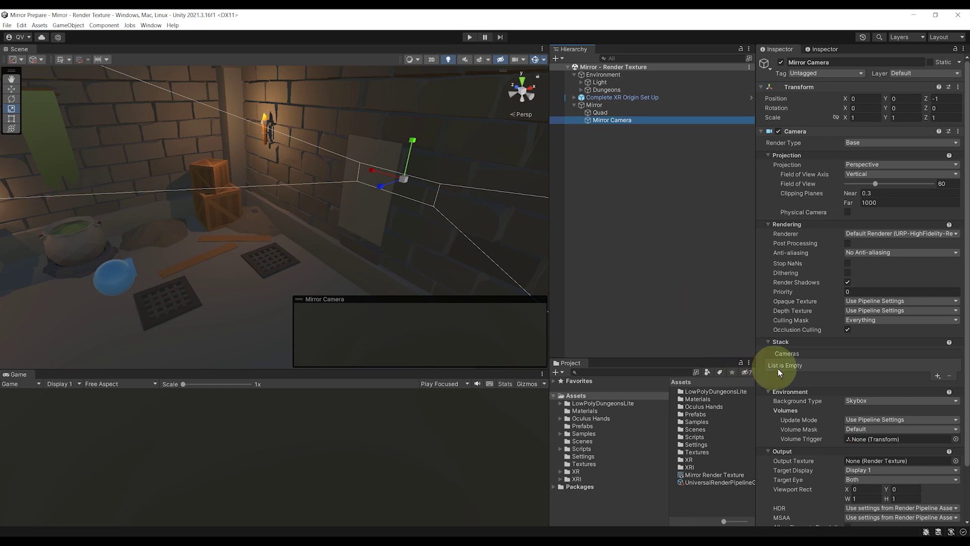
pyautogui.scroll(-3, 808, 362)
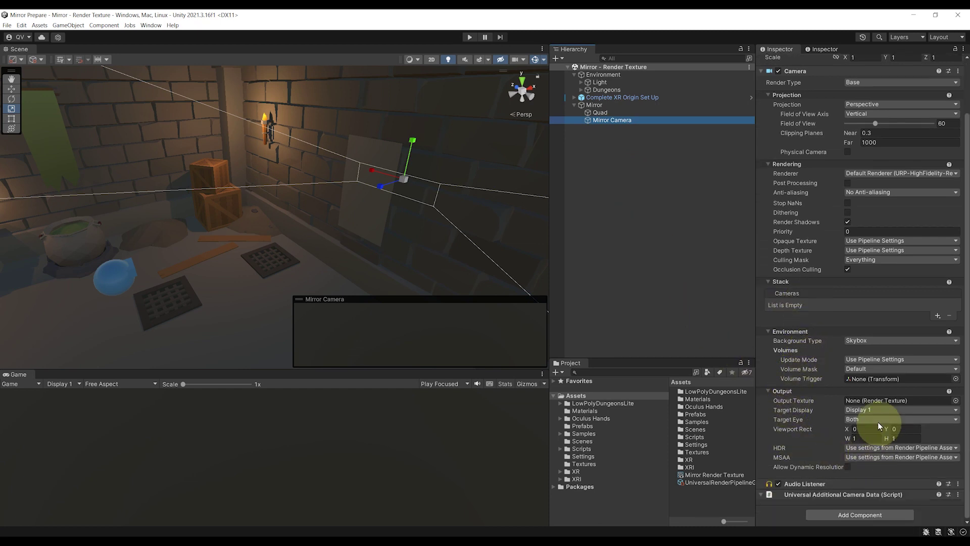
pyautogui.moveTo(711, 476); pyautogui.dragTo(858, 402)
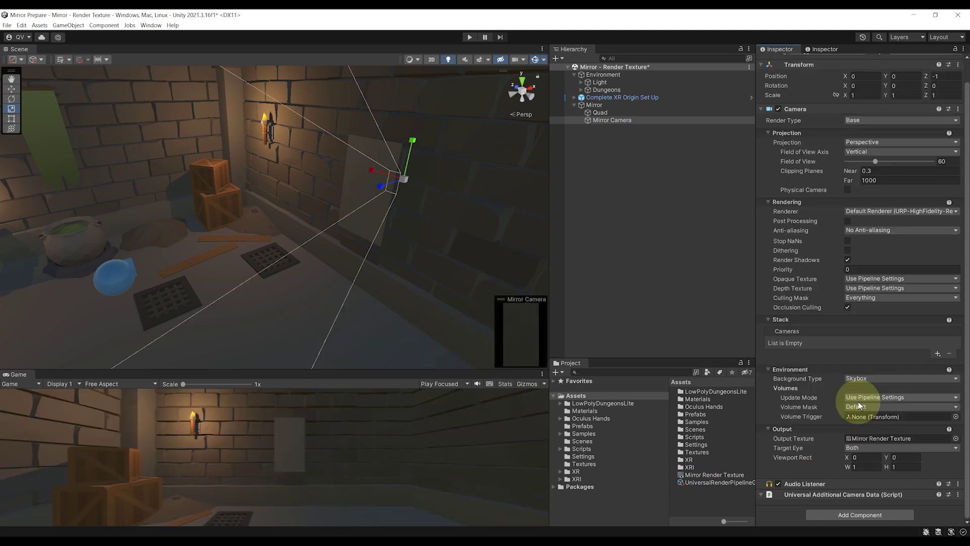
pyautogui.moveTo(384, 182); pyautogui.dragTo(367, 196, button='right')
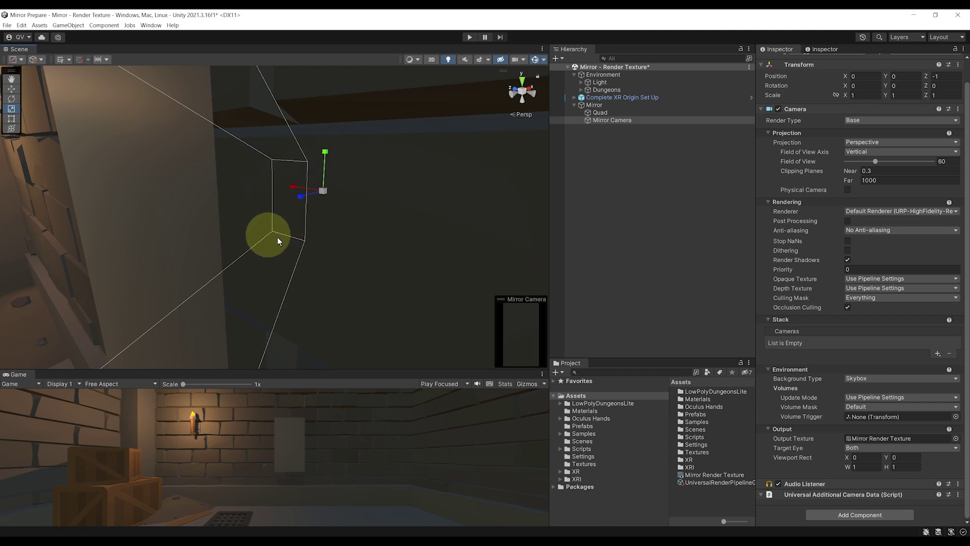
pyautogui.moveTo(278, 237); pyautogui.dragTo(323, 252, button='right')
pyautogui.hotkey('ctrl', 's')
# Step: Set the Mirror Camera's Target Eye to None
pyautogui.click(821, 453)
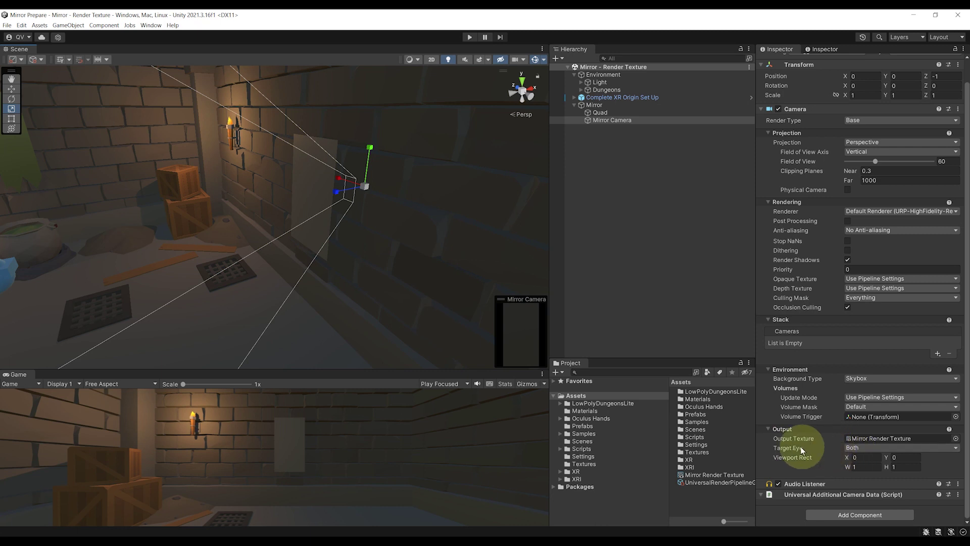
pyautogui.click(875, 449)
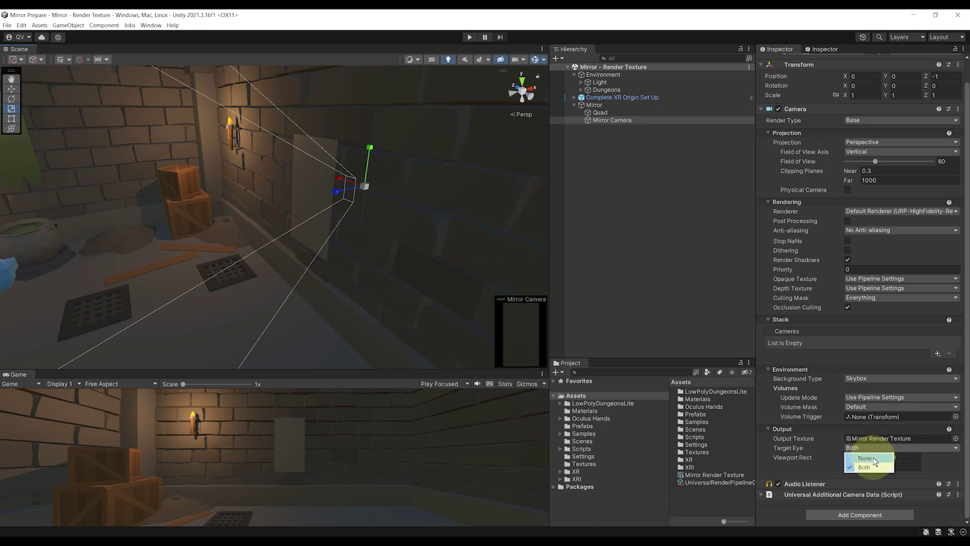
pyautogui.click(875, 460)
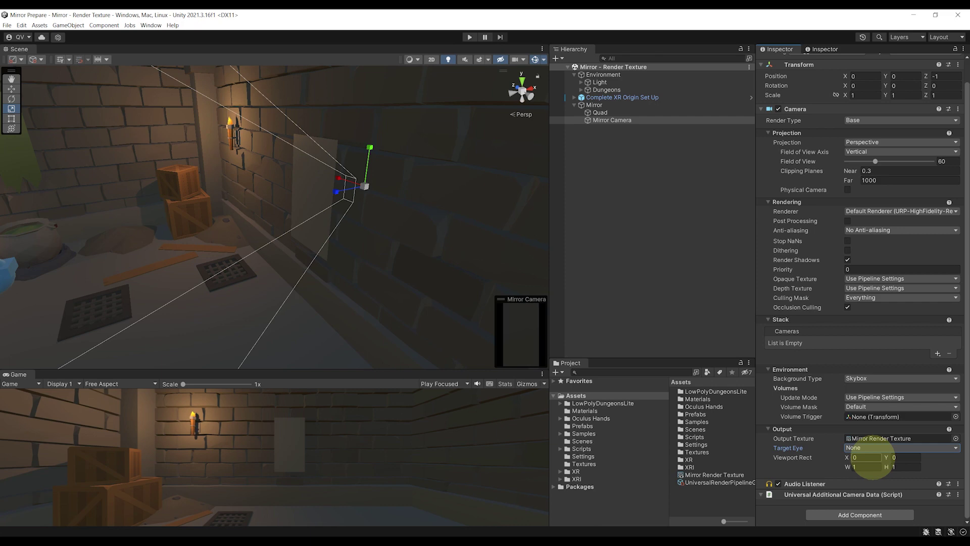
# Step: Create a material named Mirror Material and apply it to the mirror Quad
pyautogui.click(578, 397)
pyautogui.rightClick(578, 397)
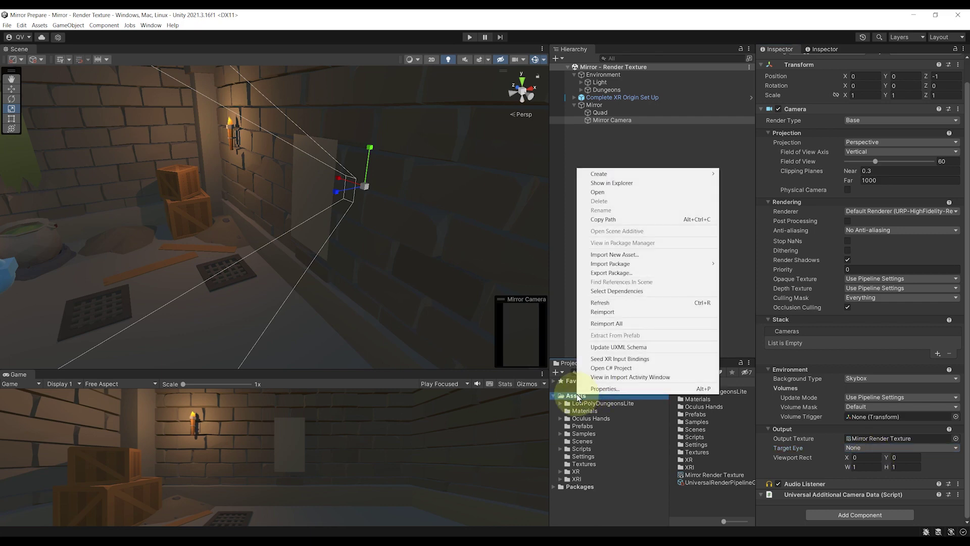
pyautogui.moveTo(657, 174)
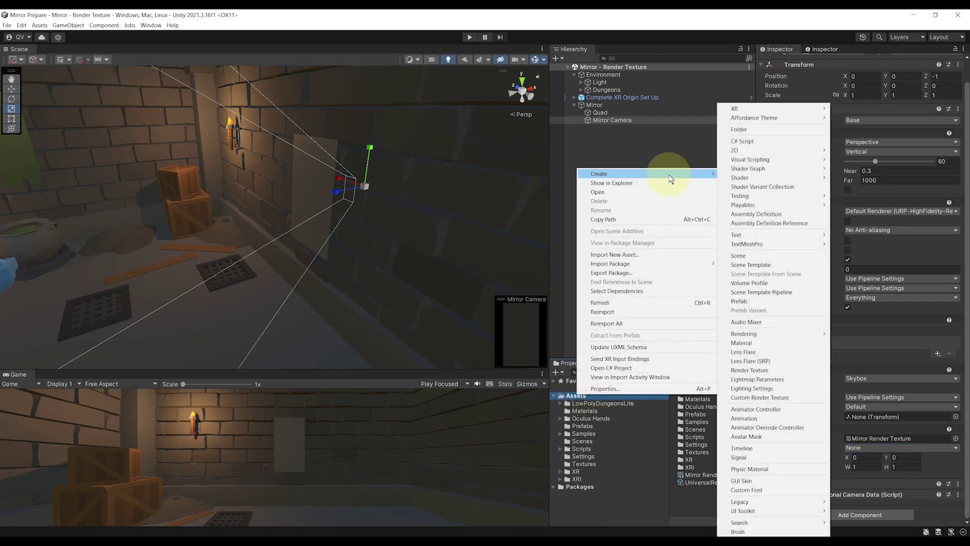
pyautogui.click(748, 343)
pyautogui.write('Mir')
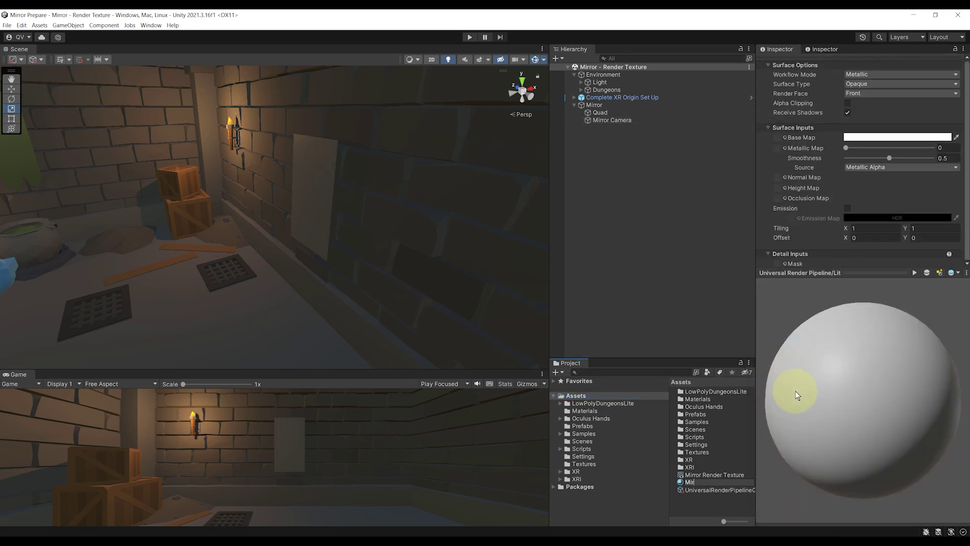
pyautogui.write('ror Material')
pyautogui.press('Return')
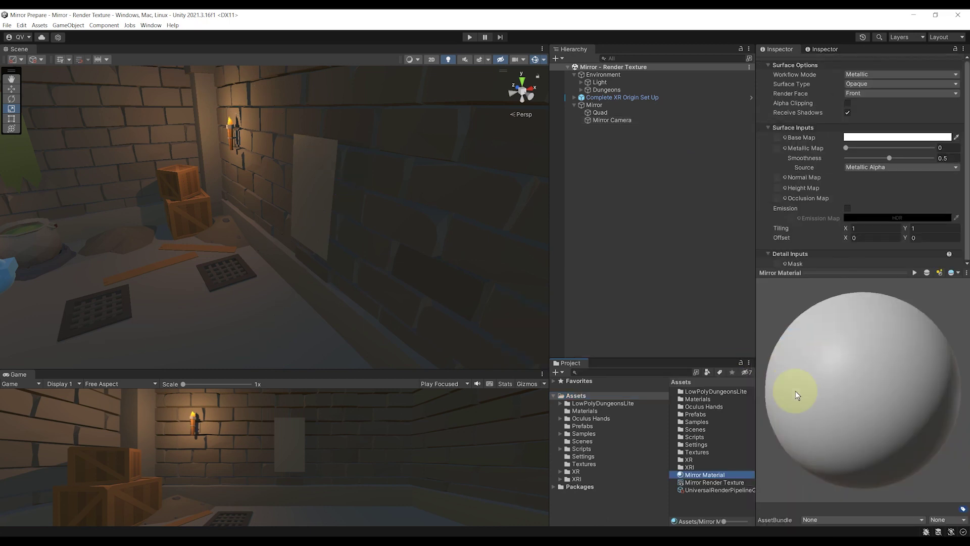
pyautogui.moveTo(698, 477); pyautogui.dragTo(308, 235)
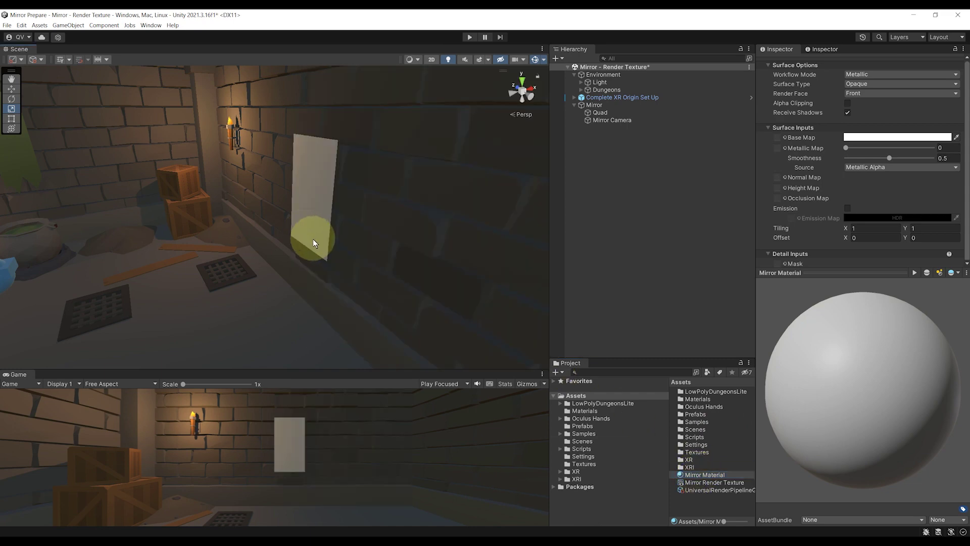
pyautogui.moveTo(313, 238); pyautogui.dragTo(335, 223, button='right')
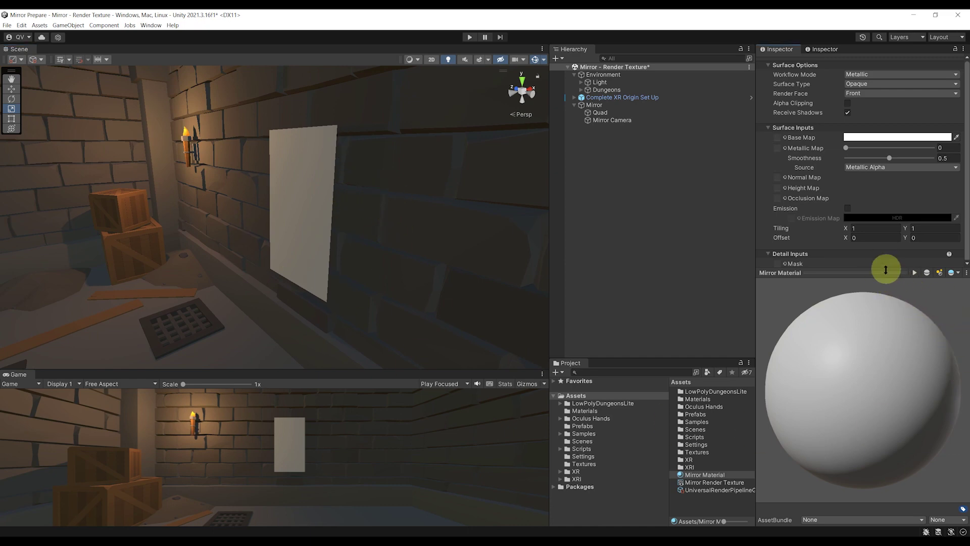
# Step: Use Mirror Render Texture as the Mirror Material's Base Map
pyautogui.moveTo(885, 268); pyautogui.dragTo(896, 466)
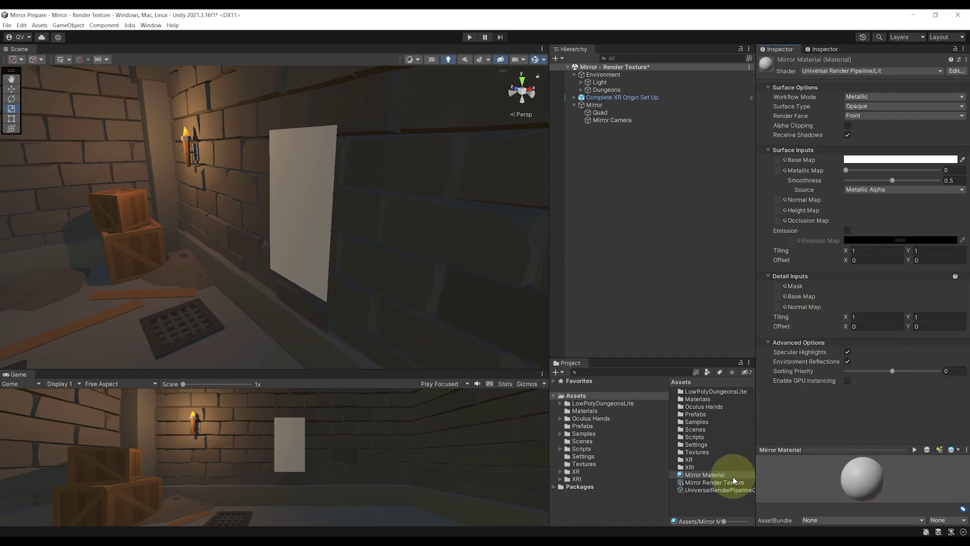
pyautogui.moveTo(725, 483); pyautogui.dragTo(782, 160)
pyautogui.moveTo(311, 223); pyautogui.dragTo(411, 203, button='right')
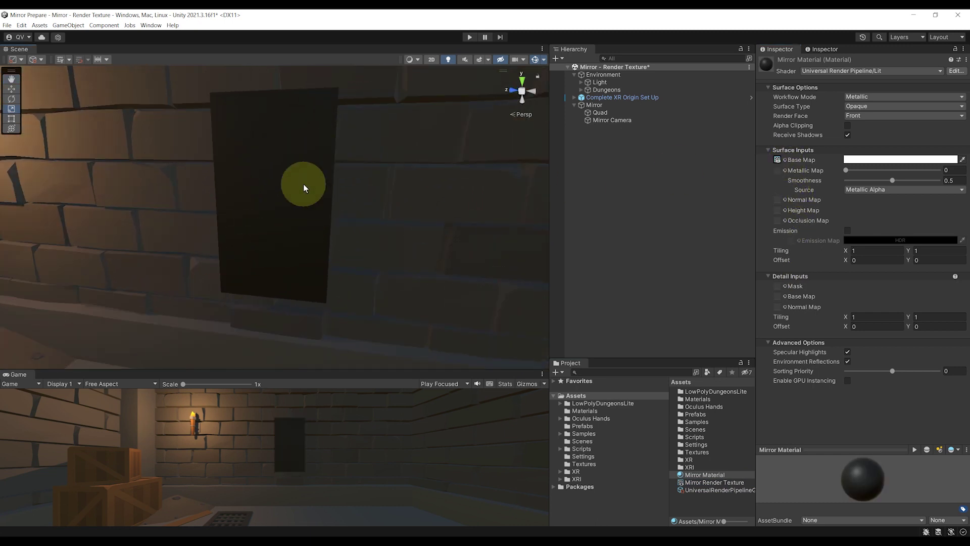
pyautogui.moveTo(304, 188); pyautogui.dragTo(353, 232, button='right')
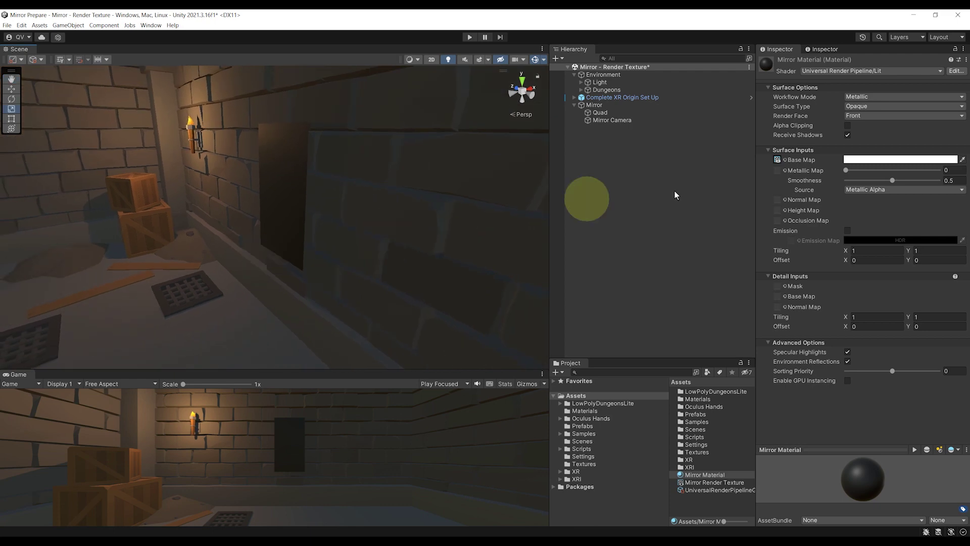
pyautogui.click(626, 121)
# Step: Try a Mirror Camera near clipping plane of 1.08, then undo back to 0.3
pyautogui.moveTo(470, 227)
pyautogui.mouseDown(button='right')
pyautogui.moveTo(397, 253)
pyautogui.moveTo(85, 260)
pyautogui.moveTo(363, 267)
pyautogui.moveTo(112, 262)
pyautogui.moveTo(350, 270)
pyautogui.moveTo(437, 250)
pyautogui.moveTo(453, 230)
pyautogui.mouseUp(button='right')
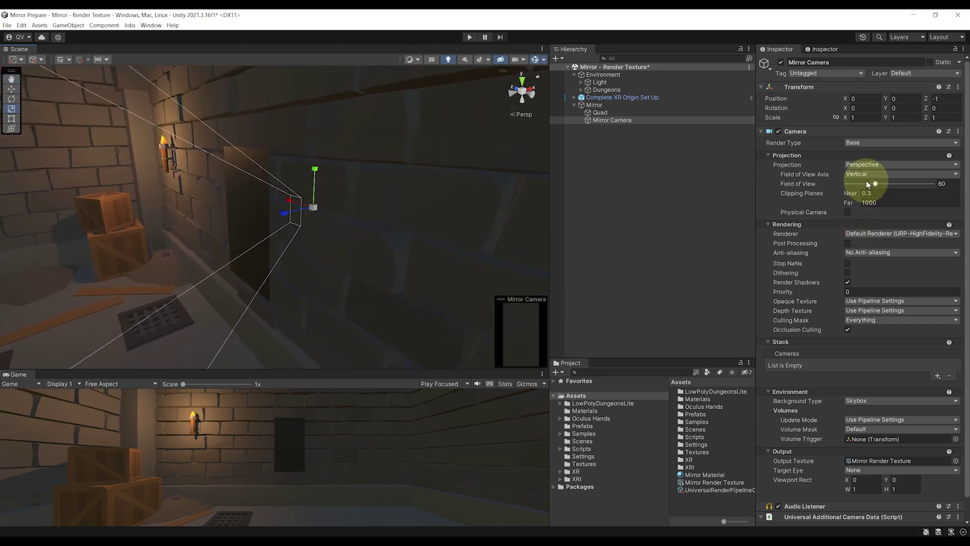
pyautogui.moveTo(854, 196); pyautogui.dragTo(868, 193)
pyautogui.moveTo(480, 203); pyautogui.dragTo(269, 253, button='right')
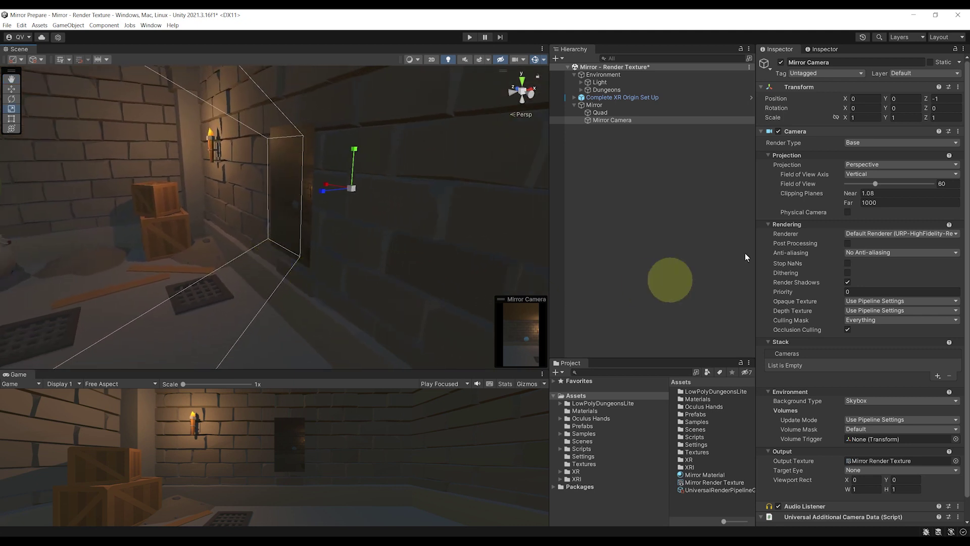
pyautogui.hotkey('ctrl', 'z')
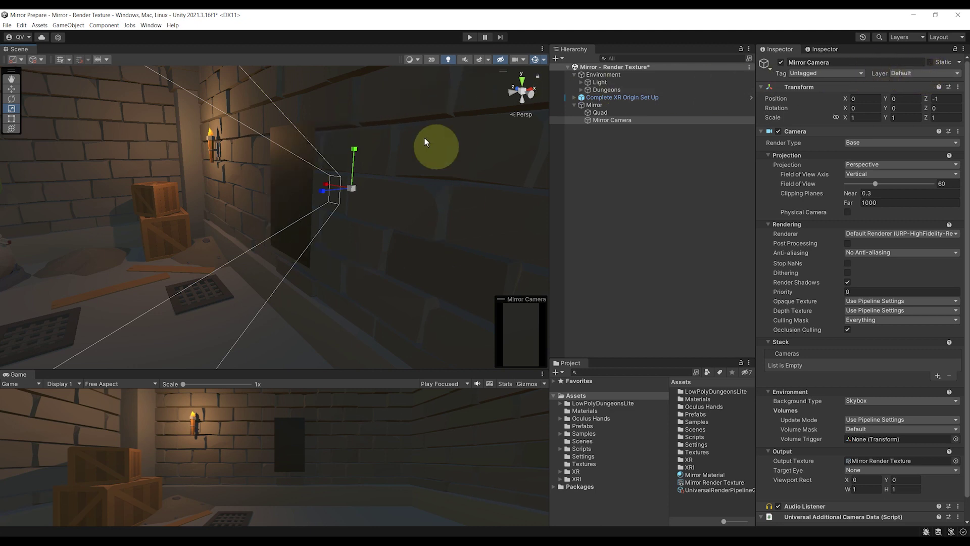
# Step: Add a new layer named Hide For Mirror in User Layer 6
pyautogui.click(915, 72)
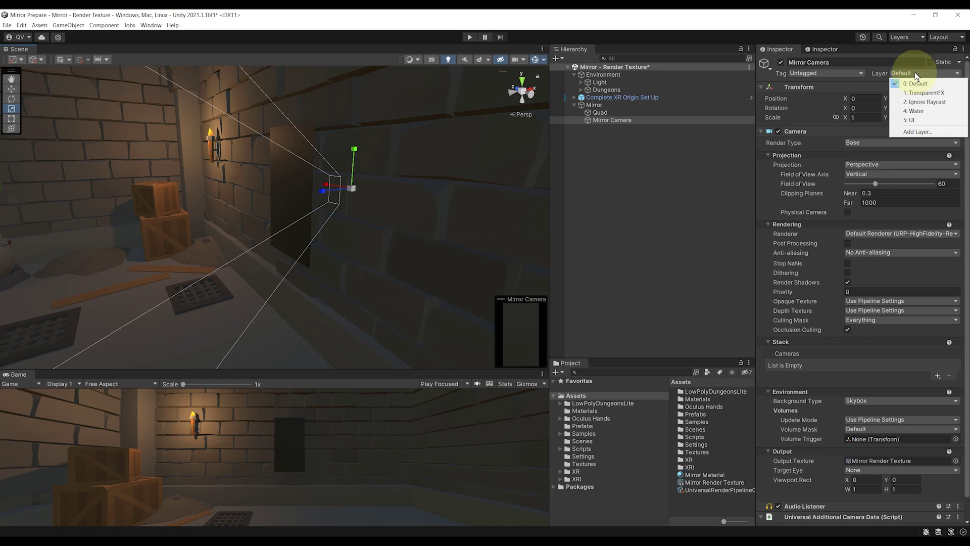
pyautogui.click(928, 131)
pyautogui.click(879, 175)
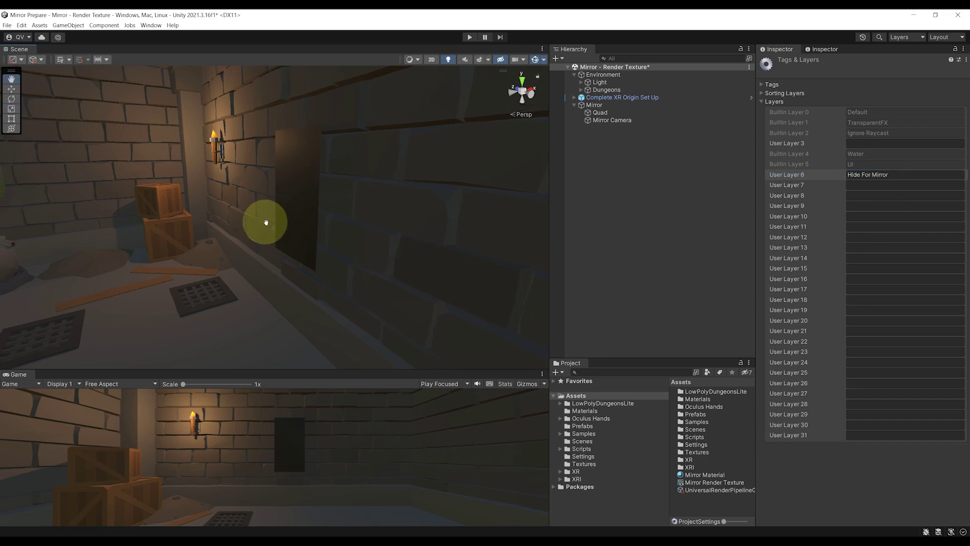
# Step: Put wall pieces Wall_27 (2) and Wall_27 (3) on the Hide For Mirror layer
pyautogui.keyDown('alt'); pyautogui.moveTo(264, 224); pyautogui.dragTo(202, 192); pyautogui.keyUp('alt')
pyautogui.click(193, 189)
pyautogui.keyDown('shift'); pyautogui.click(355, 223); pyautogui.keyUp('shift')
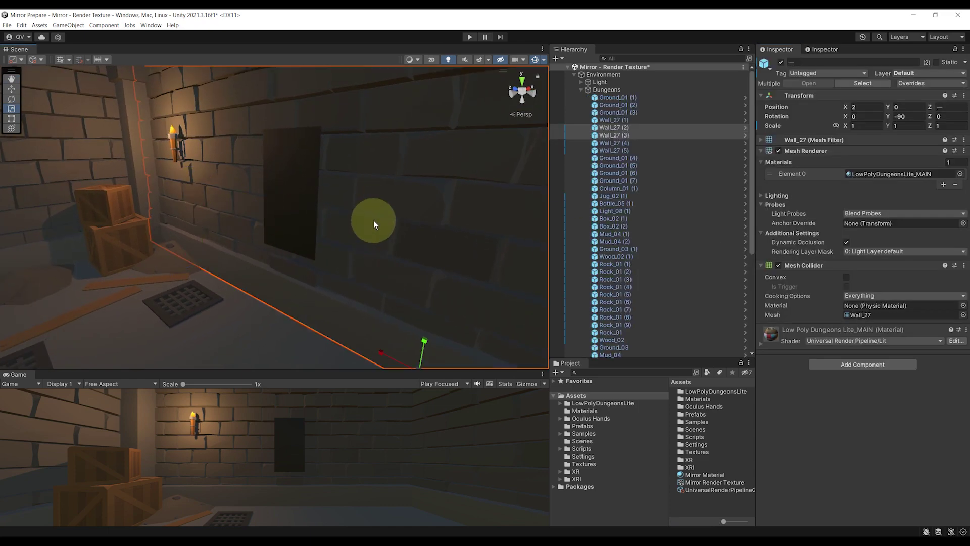
pyautogui.click(923, 72)
pyautogui.click(932, 128)
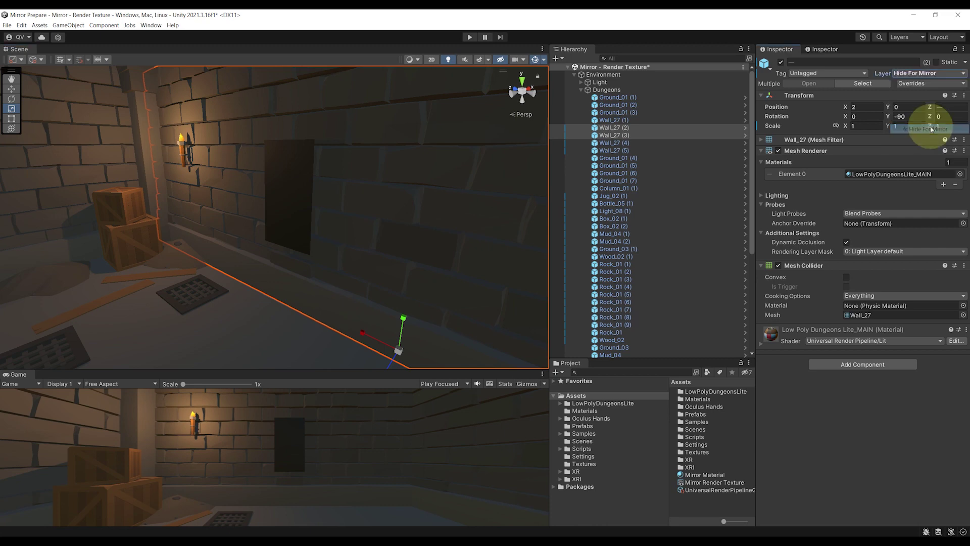
pyautogui.keyDown('alt'); pyautogui.moveTo(453, 204); pyautogui.dragTo(418, 207); pyautogui.keyUp('alt')
# Step: Exclude the Hide For Mirror layer from the Mirror Camera's Culling Mask
pyautogui.scroll(-7, 627, 237)
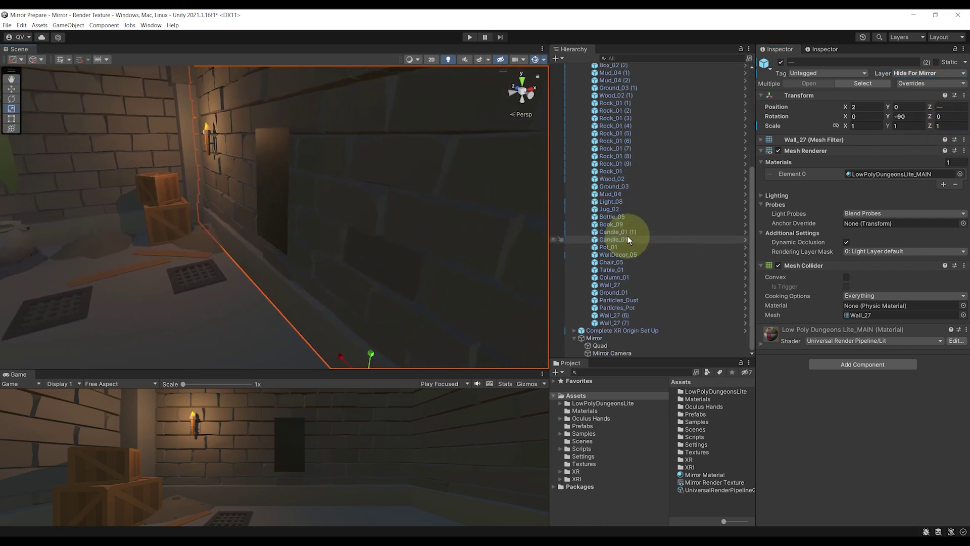
pyautogui.click(614, 350)
pyautogui.scroll(-1, 810, 317)
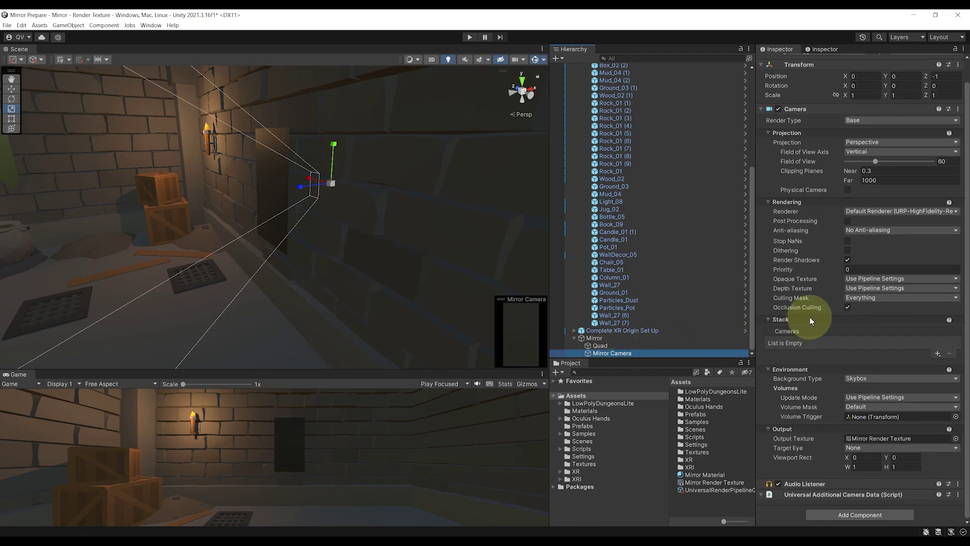
pyautogui.click(870, 297)
pyautogui.click(882, 374)
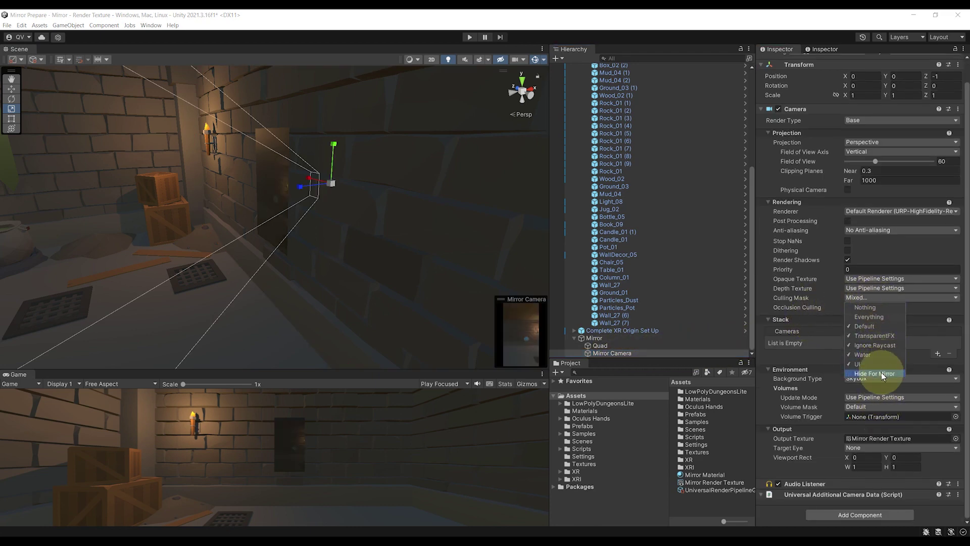
pyautogui.keyDown('alt'); pyautogui.moveTo(278, 174); pyautogui.dragTo(314, 248); pyautogui.keyUp('alt')
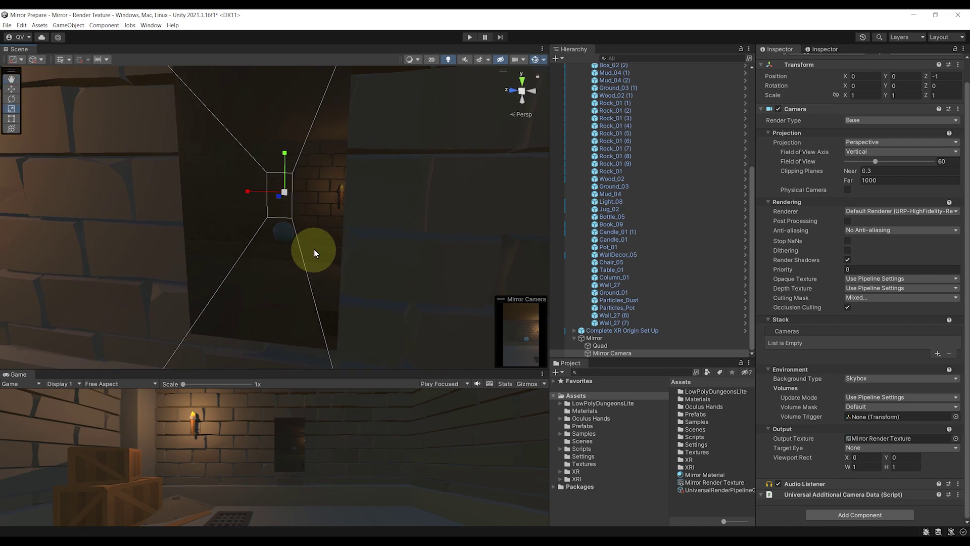
# Step: Enable emission on Mirror Material with Mirror Render Texture as a bright emission map
pyautogui.click(326, 221)
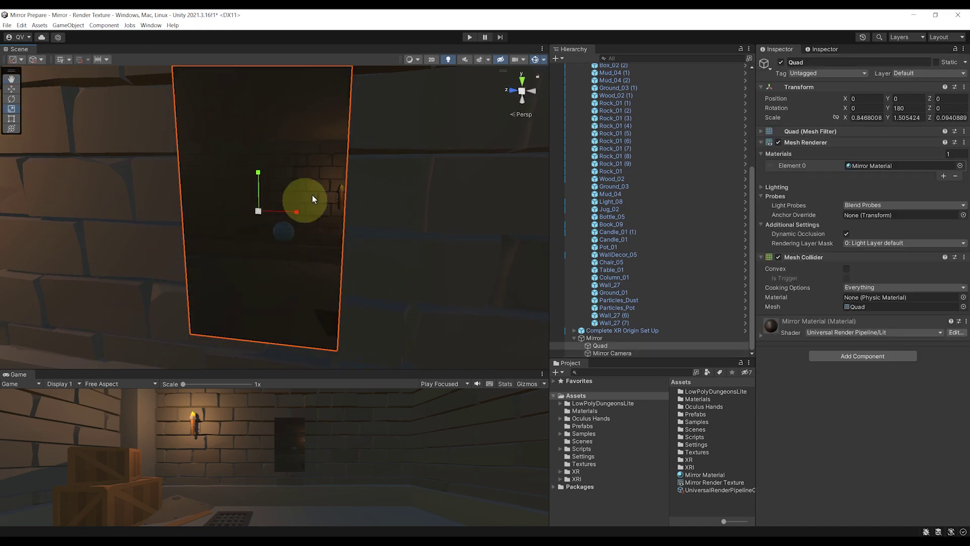
pyautogui.keyDown('alt'); pyautogui.moveTo(312, 195); pyautogui.dragTo(393, 223); pyautogui.keyUp('alt')
pyautogui.click(778, 324)
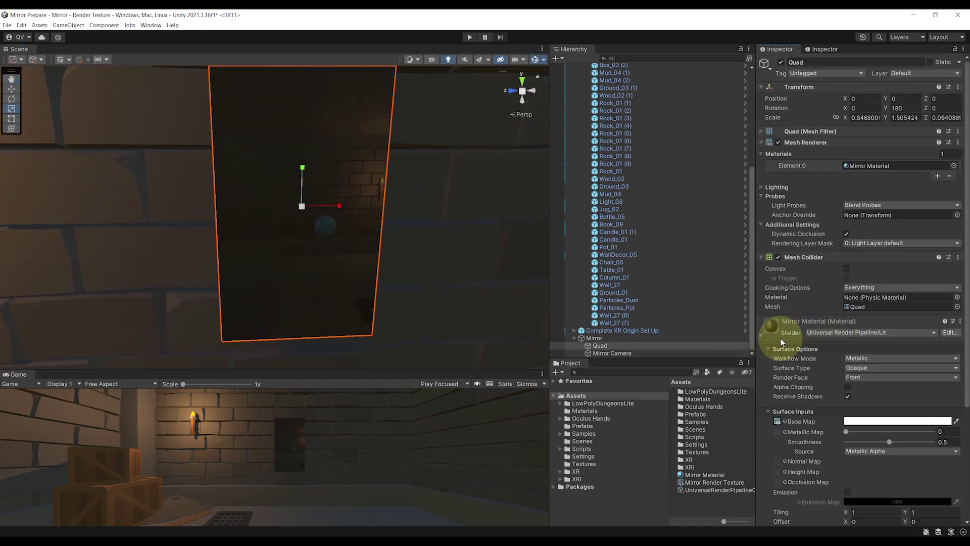
pyautogui.scroll(-5, 788, 313)
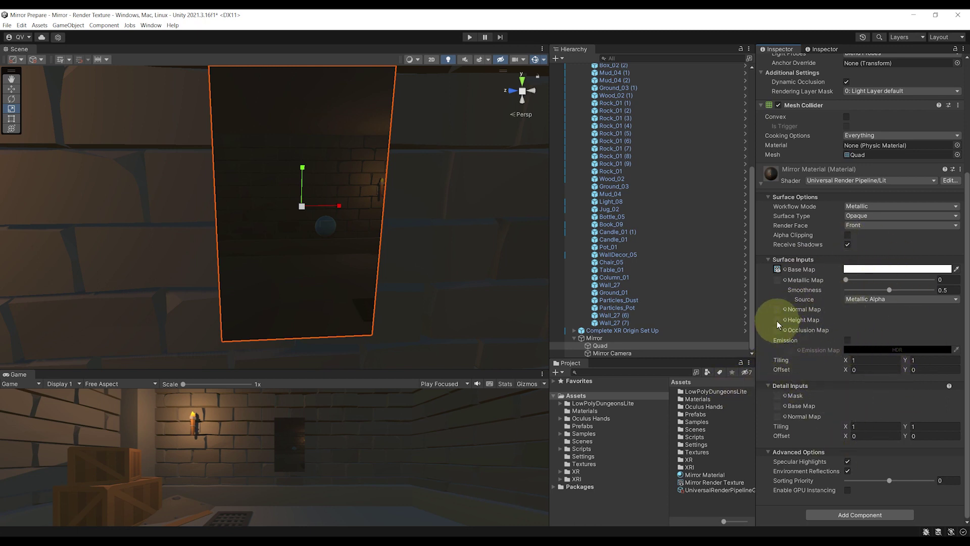
pyautogui.click(847, 340)
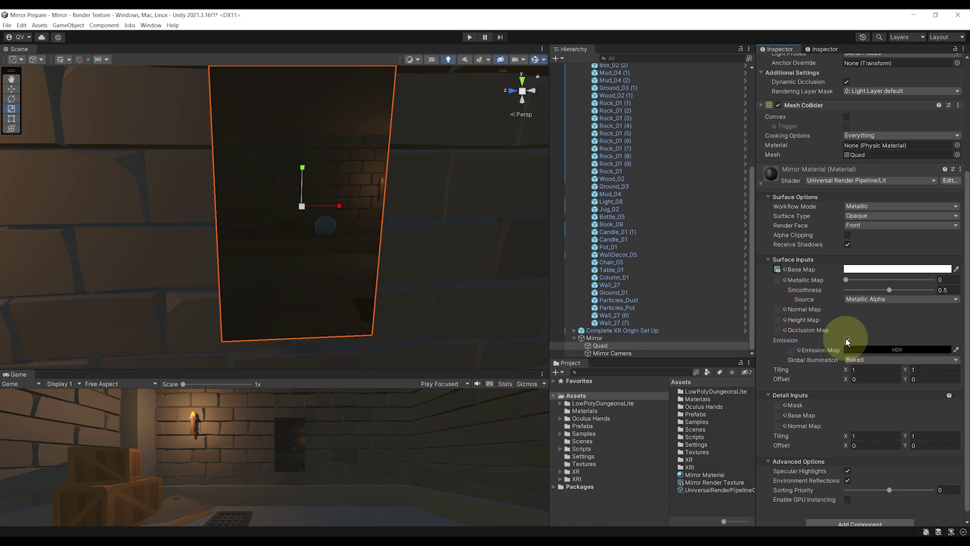
pyautogui.moveTo(709, 482); pyautogui.dragTo(791, 349)
pyautogui.click(872, 349)
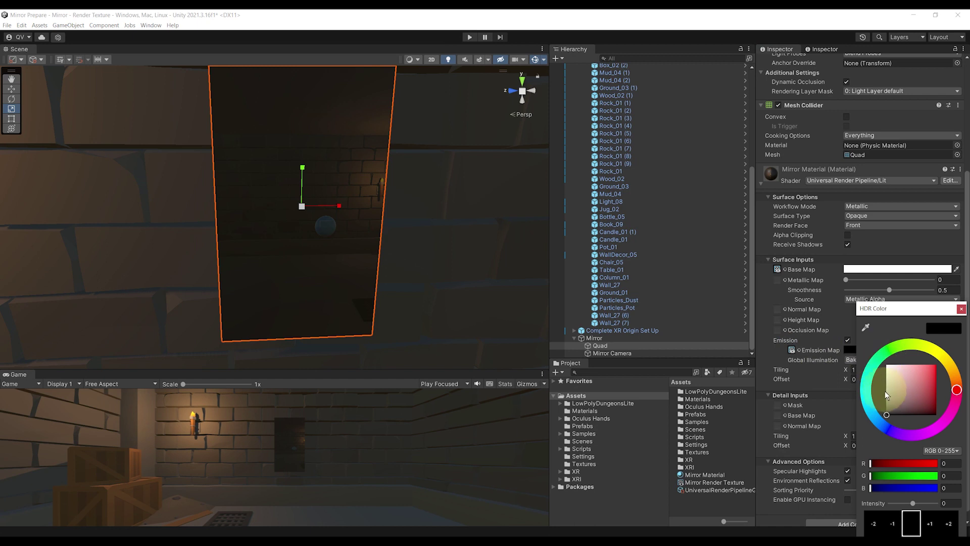
pyautogui.moveTo(889, 414); pyautogui.dragTo(871, 364)
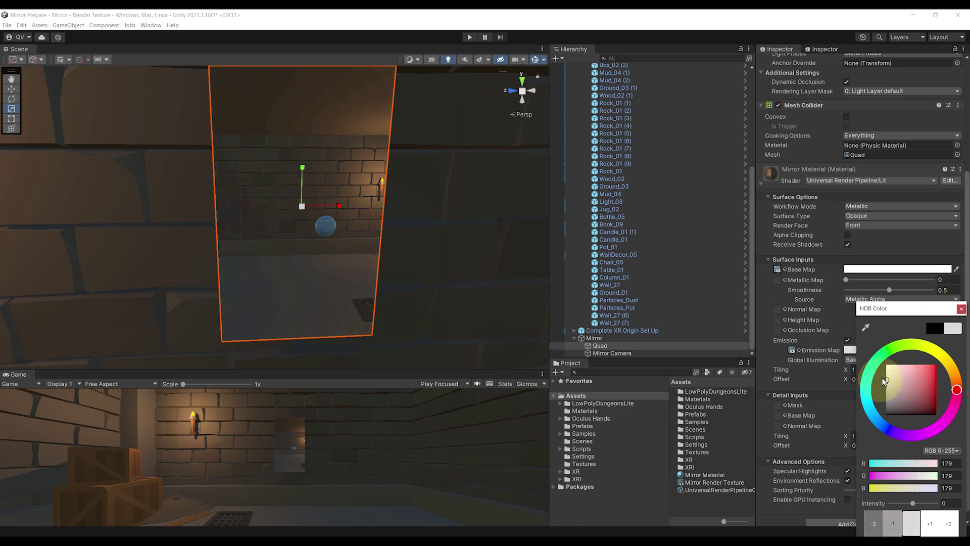
pyautogui.click(961, 308)
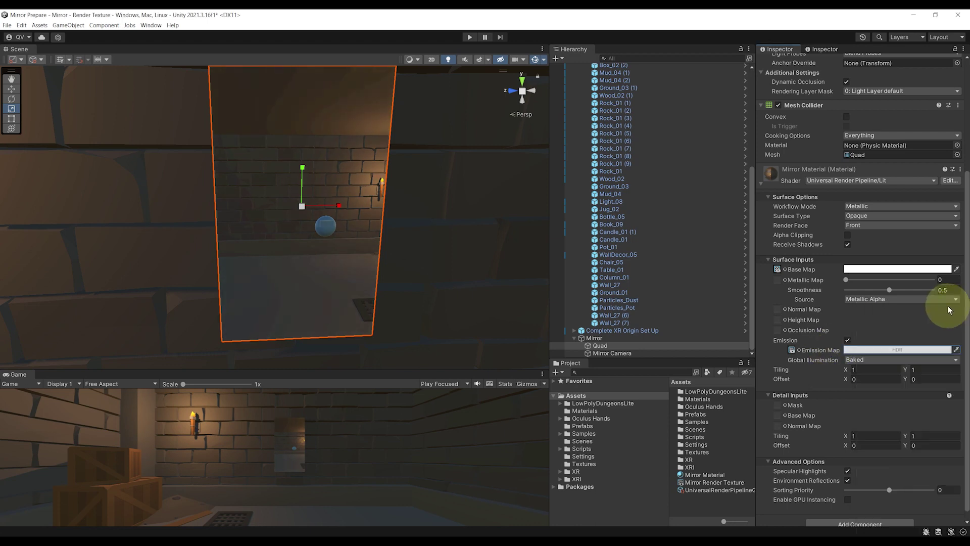
# Step: Remove the Base Map texture and set the base colour to near-black 161616
pyautogui.click(777, 269)
pyautogui.click(544, 293)
pyautogui.doubleClick(545, 293)
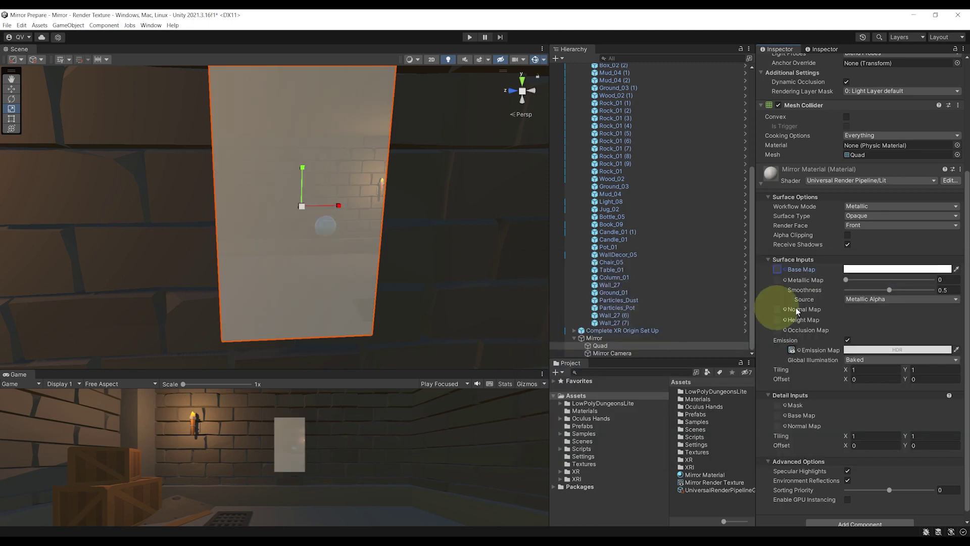
pyautogui.click(859, 269)
pyautogui.click(866, 338)
pyautogui.click(901, 342)
pyautogui.moveTo(899, 345)
pyautogui.mouseDown()
pyautogui.moveTo(886, 365)
pyautogui.moveTo(898, 347)
pyautogui.moveTo(888, 354)
pyautogui.moveTo(960, 367)
pyautogui.moveTo(939, 355)
pyautogui.mouseUp()
pyautogui.click(871, 364)
pyautogui.click(962, 263)
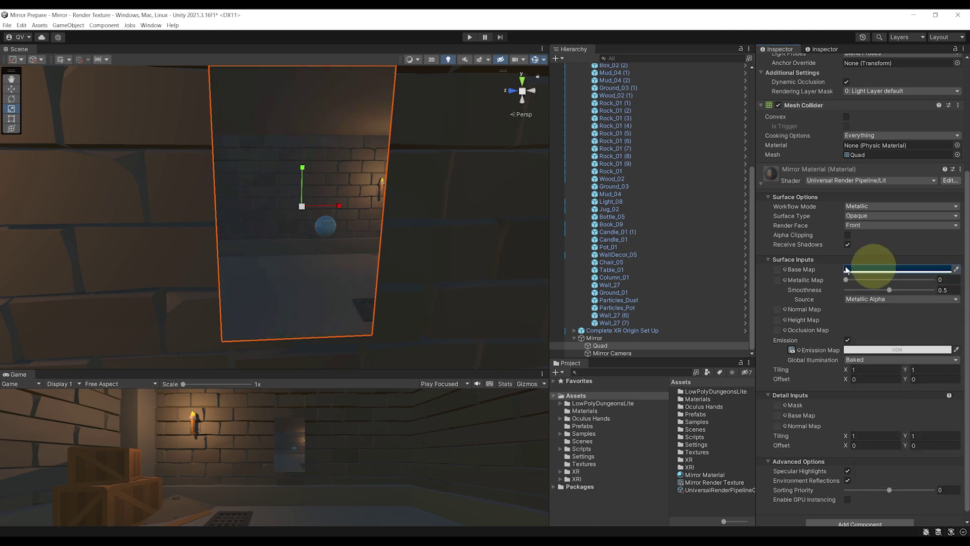
pyautogui.keyDown('alt'); pyautogui.moveTo(323, 285); pyautogui.dragTo(296, 297); pyautogui.keyUp('alt')
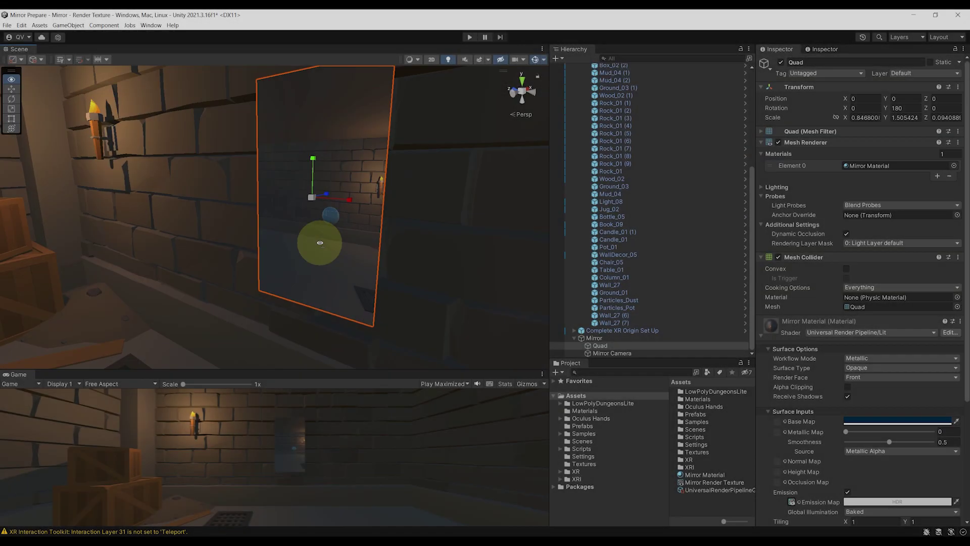
# Step: Orbit the Scene view until the selected mirror Quad on the dungeon wall is framed
pyautogui.keyDown('alt'); pyautogui.moveTo(319, 243); pyautogui.dragTo(491, 235); pyautogui.keyUp('alt')
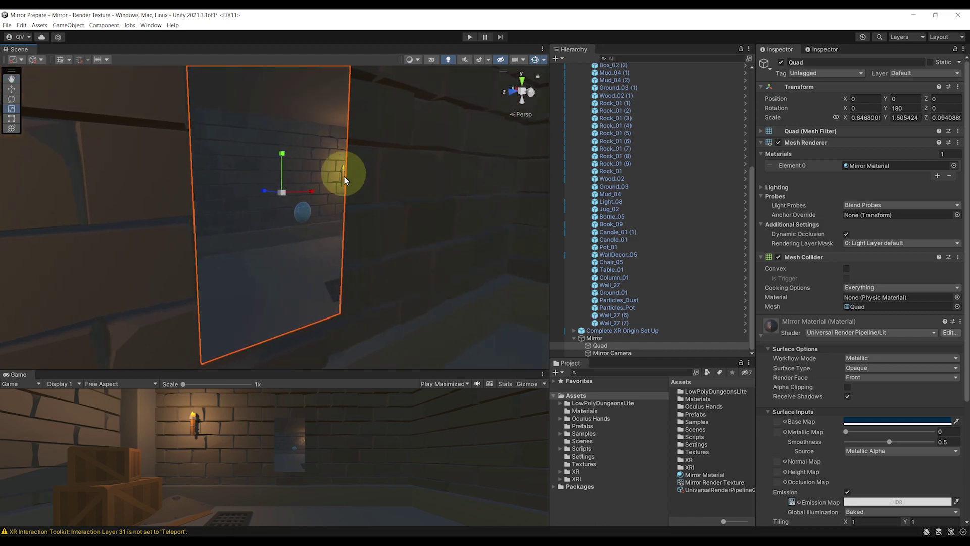
pyautogui.keyDown('alt'); pyautogui.moveTo(351, 175); pyautogui.dragTo(272, 158); pyautogui.keyUp('alt')
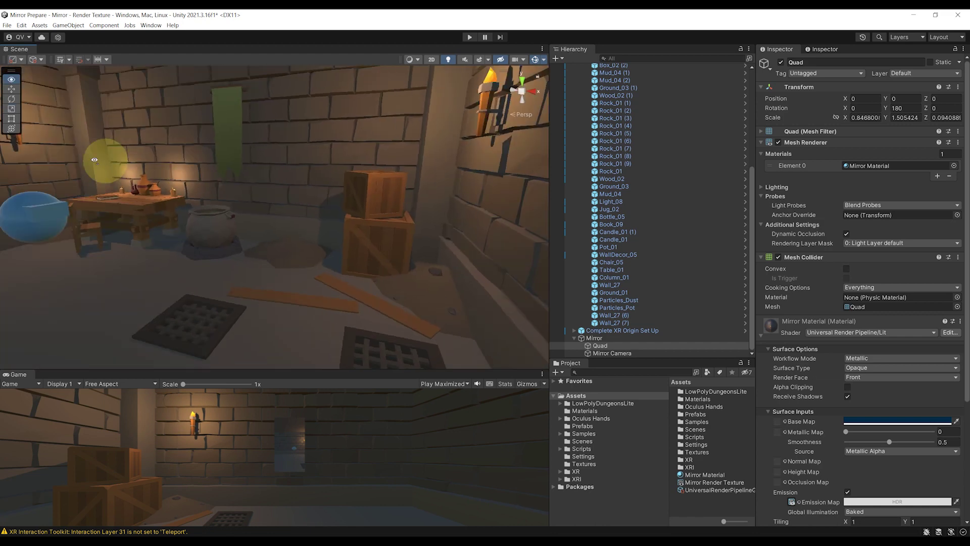
pyautogui.moveTo(95, 160); pyautogui.dragTo(552, 288, button='right')
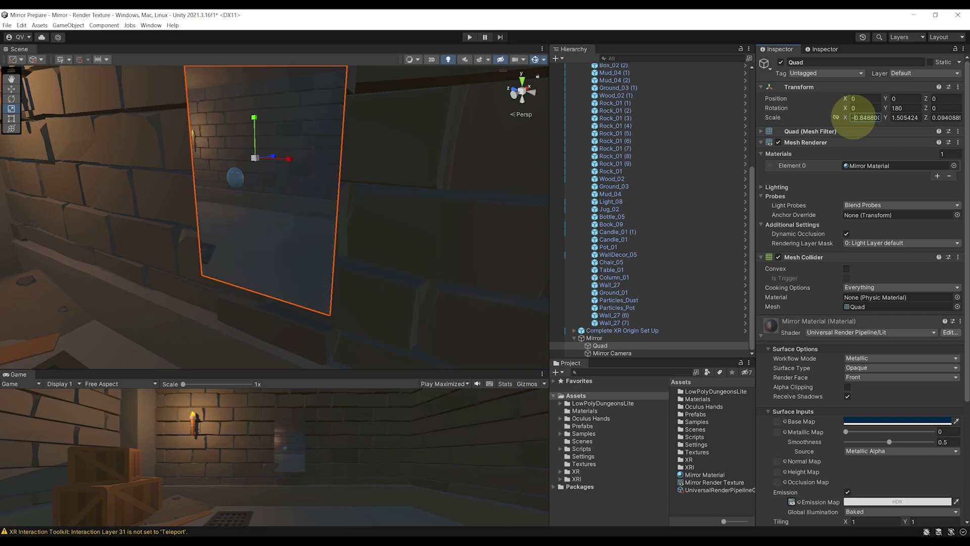
# Step: Orbit and zoom around the mirror Quad to check its horizontally flipped reflection
pyautogui.moveTo(317, 231); pyautogui.dragTo(411, 210, button='right')
pyautogui.scroll(-2, 412, 210)
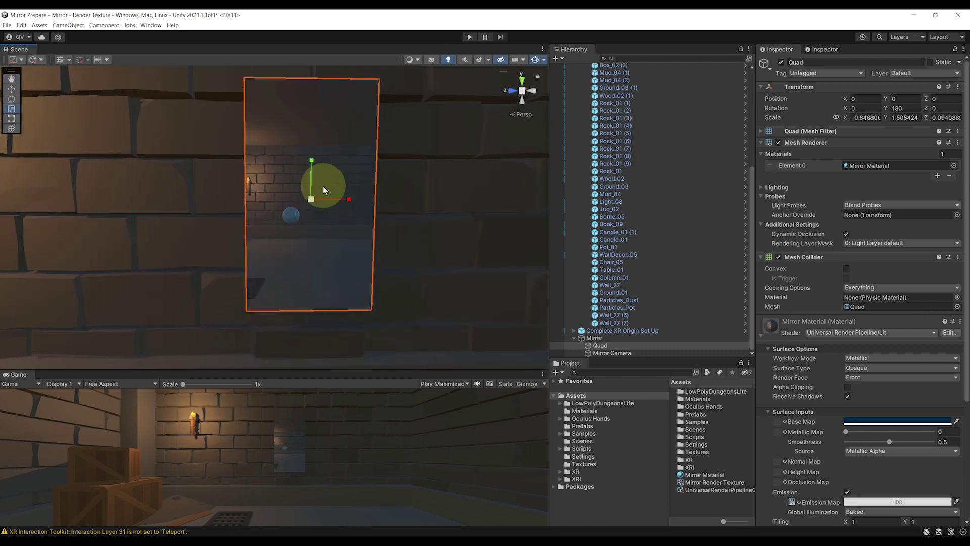
pyautogui.moveTo(323, 186); pyautogui.dragTo(379, 227, button='right')
pyautogui.scroll(15, 584, 93)
# Step: Collapse the Dungeons hierarchy group and save the scene
pyautogui.click(581, 89)
pyautogui.hotkey('ctrl', 's')
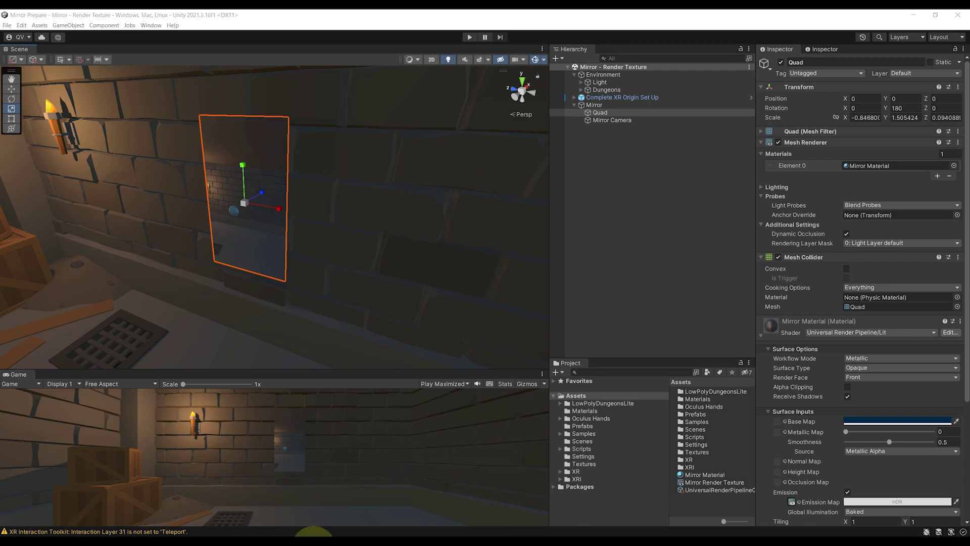
pyautogui.click(321, 534)
# Step: Choose Paint's Pencil tool for freehand strokes on the shape diagram
pyautogui.click(139, 42)
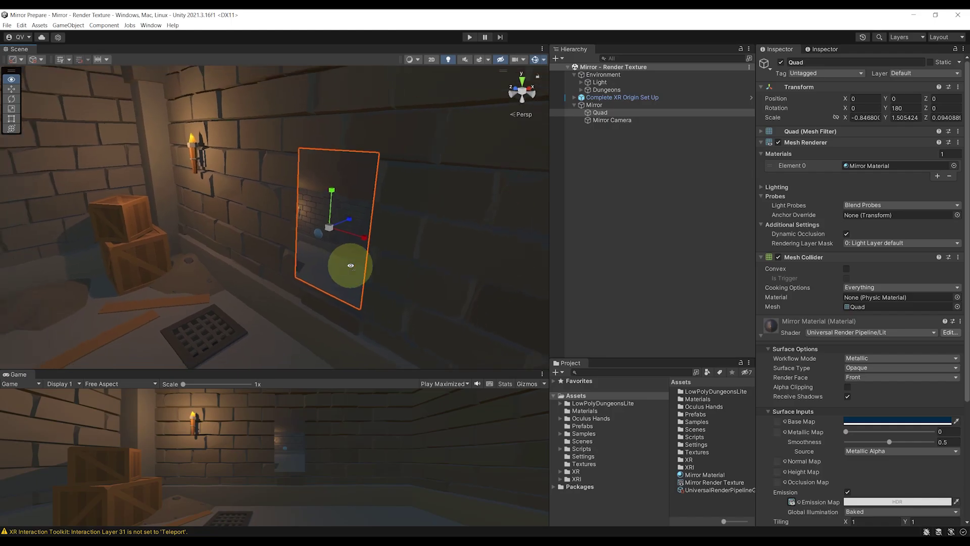
pyautogui.moveTo(346, 264); pyautogui.dragTo(361, 260, button='right')
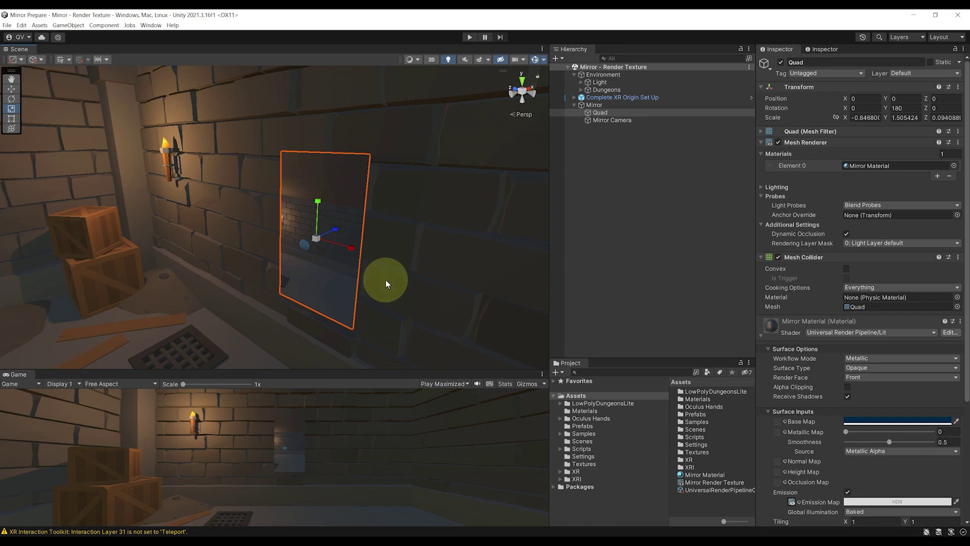
# Step: Add a new MirrorMovement script to the Mirror Camera and open it in Visual Studio
pyautogui.doubleClick(609, 119)
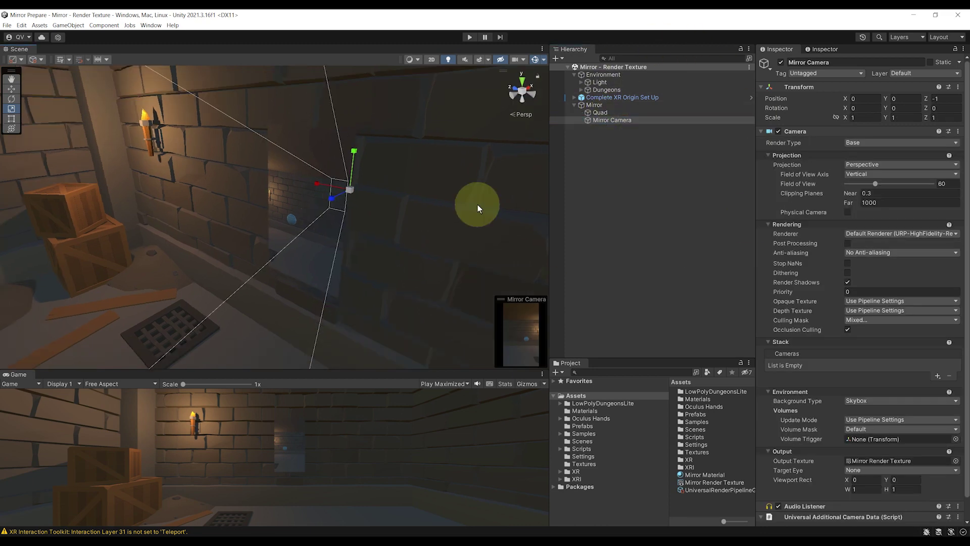
pyautogui.scroll(-1, 866, 455)
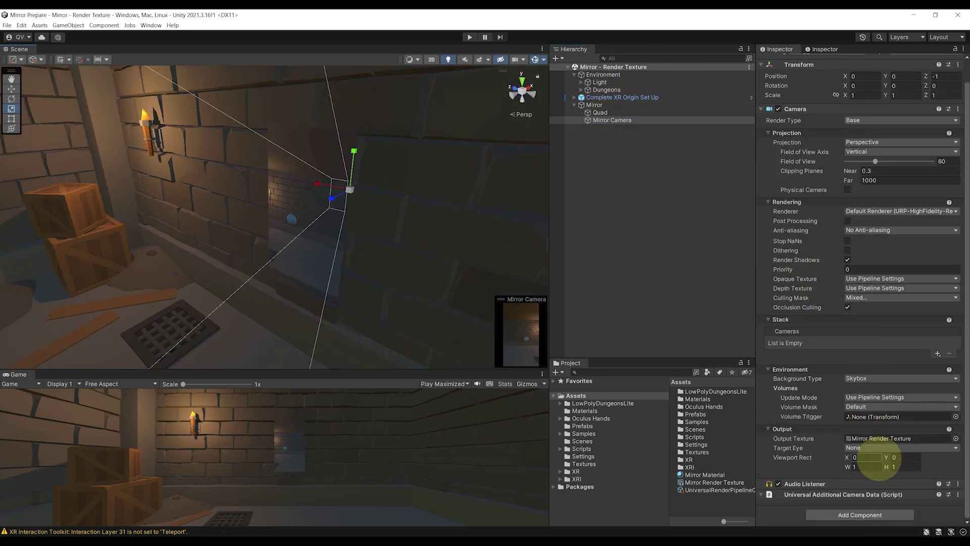
pyautogui.click(860, 511)
pyautogui.write('MirrorMovement')
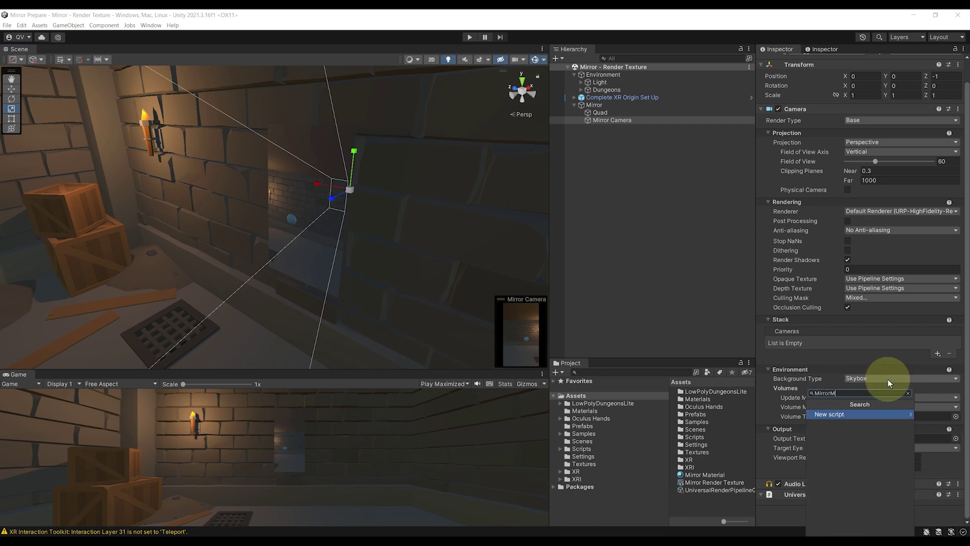
pyautogui.press('Return')
pyautogui.press('Return')
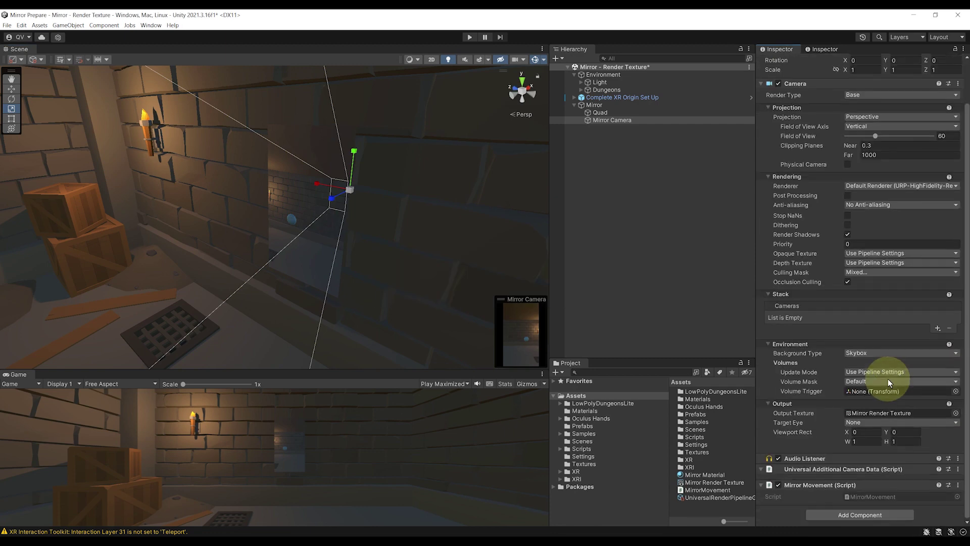
pyautogui.doubleClick(857, 495)
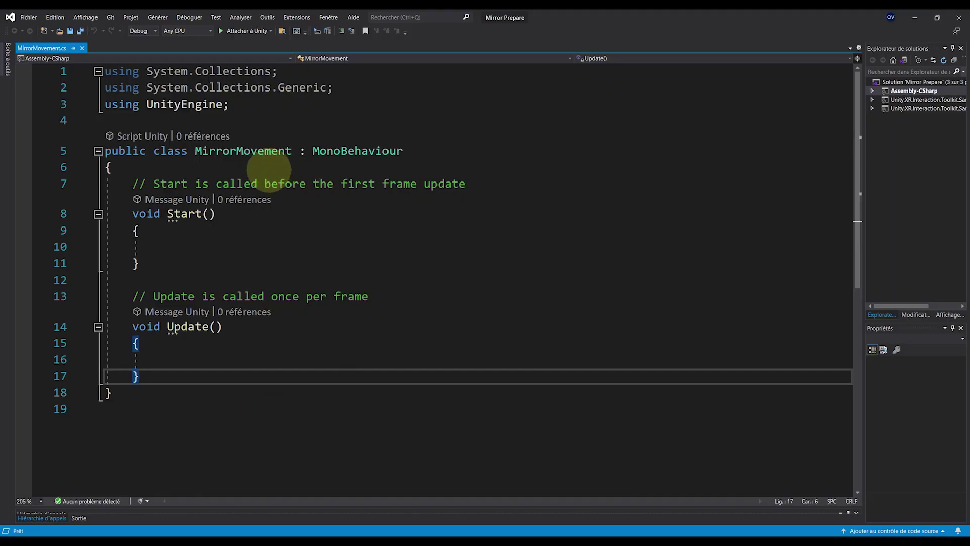
# Step: Declare public Transform fields playerTarget and mirror in MirrorMovement and save
pyautogui.click(291, 172)
pyautogui.press('Return')
pyautogui.press('Return')
pyautogui.press('Up')
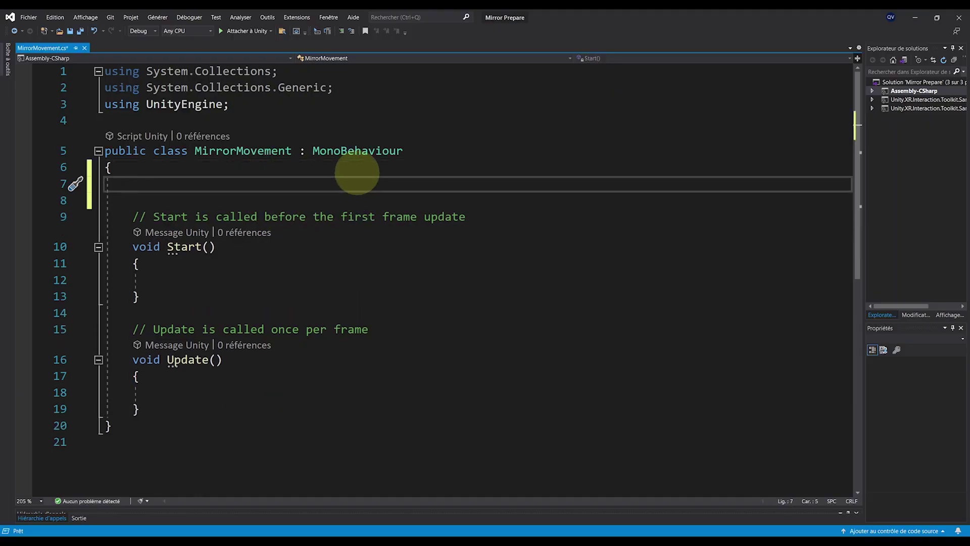
pyautogui.write('public Transfo')
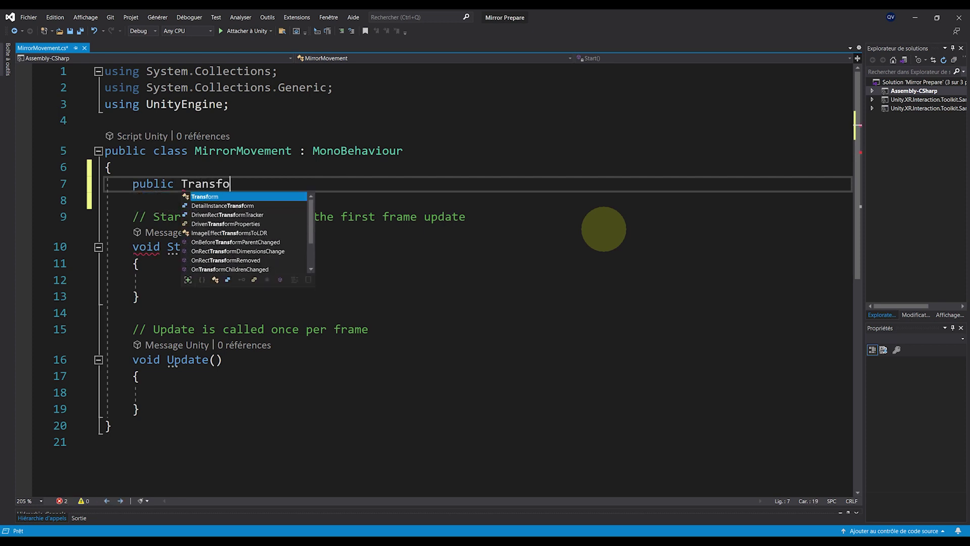
pyautogui.write('rm playerTarget;')
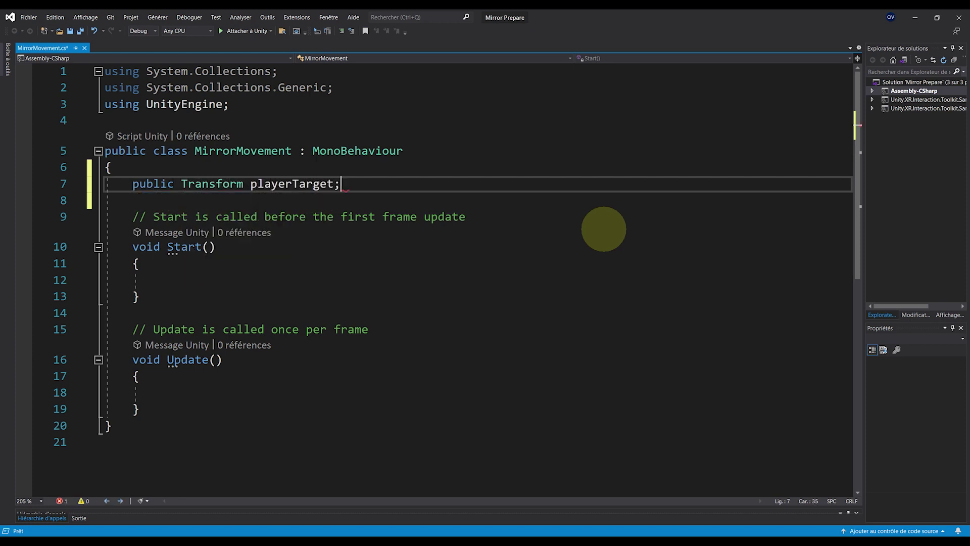
pyautogui.press('Return')
pyautogui.write('public Transform mirror;')
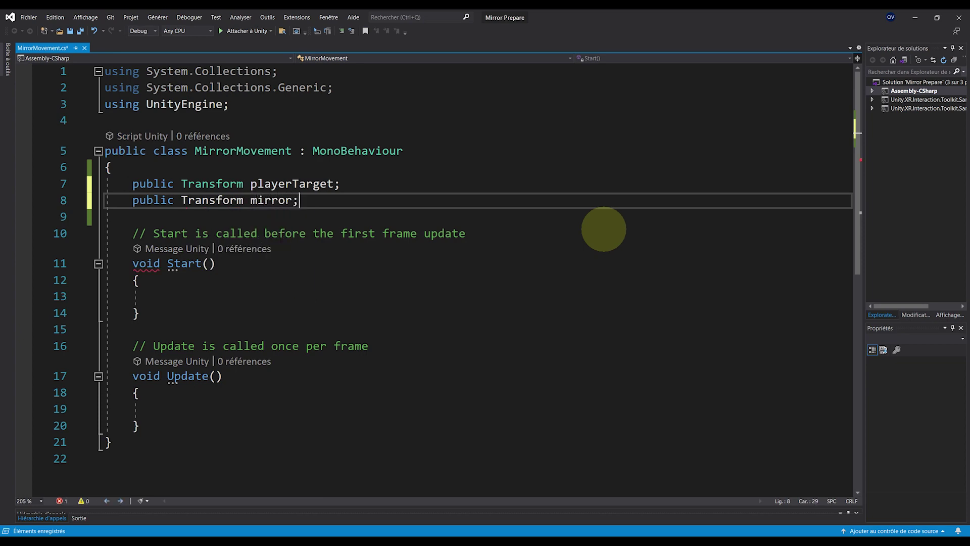
pyautogui.hotkey('ctrl', 's')
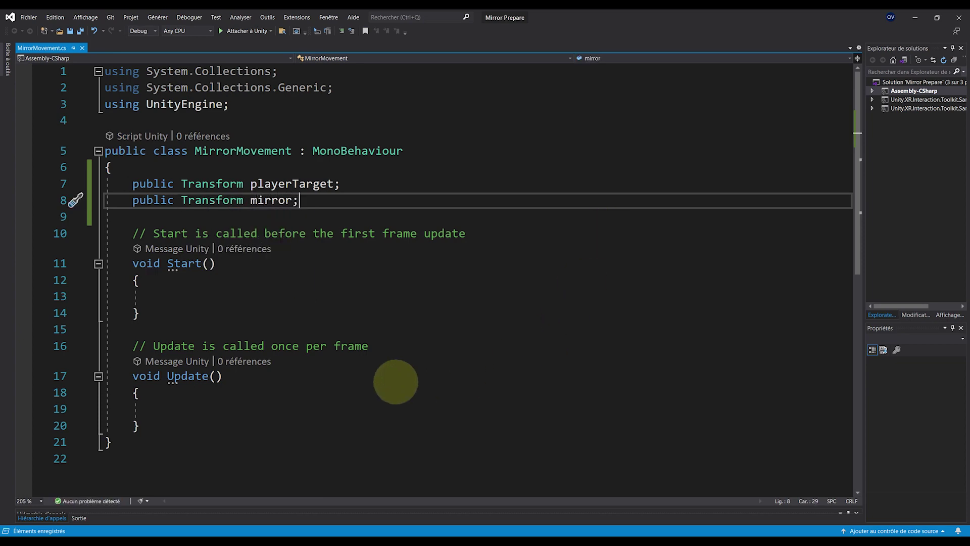
# Step: In Update, compute Vector3 localPlayer = mirror.InverseTransformPoint(playerTarget.position)
pyautogui.scroll(-2, 293, 340)
pyautogui.scroll(1, 267, 336)
pyautogui.keyDown('ctrl'); pyautogui.scroll(1, 217, 352); pyautogui.keyUp('ctrl')
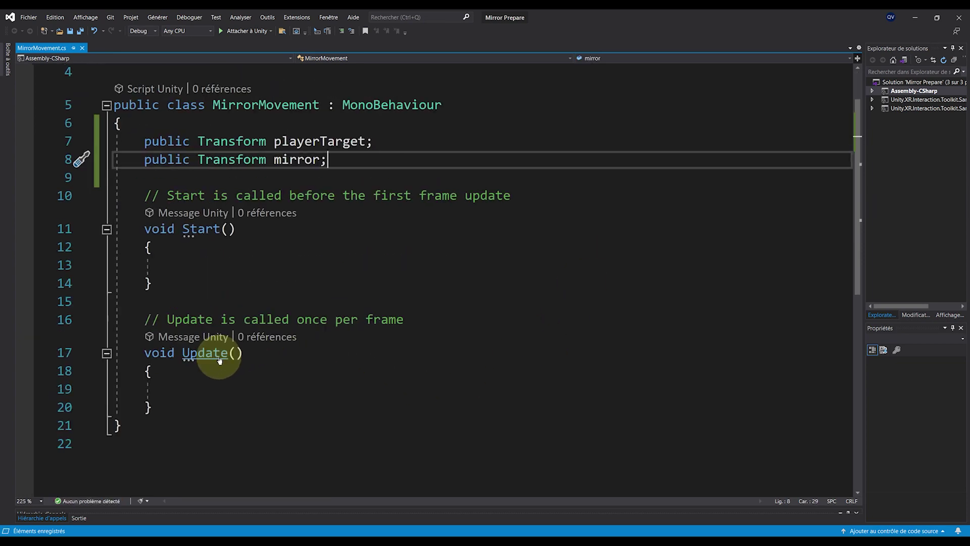
pyautogui.keyDown('ctrl'); pyautogui.scroll(1, 227, 362); pyautogui.keyUp('ctrl')
pyautogui.click(220, 343)
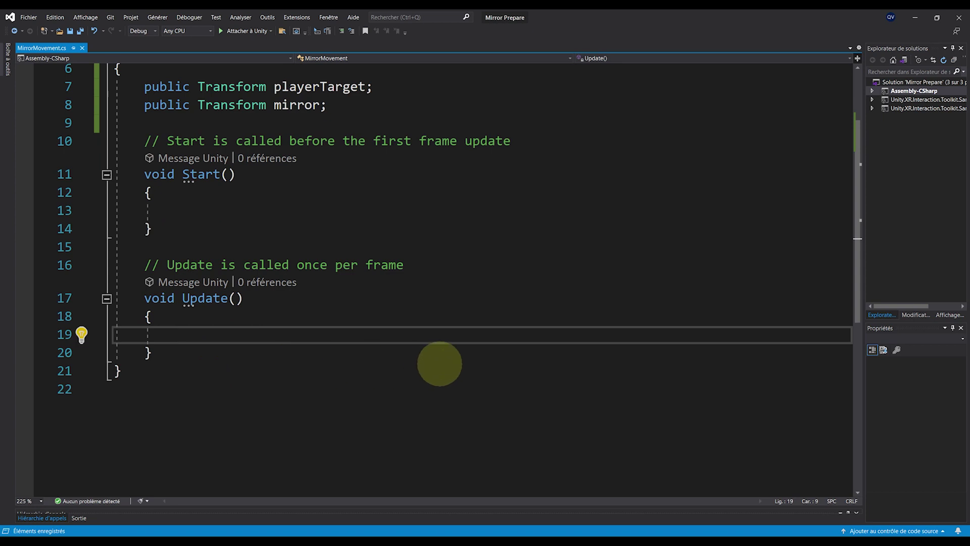
pyautogui.write('Vector3 ')
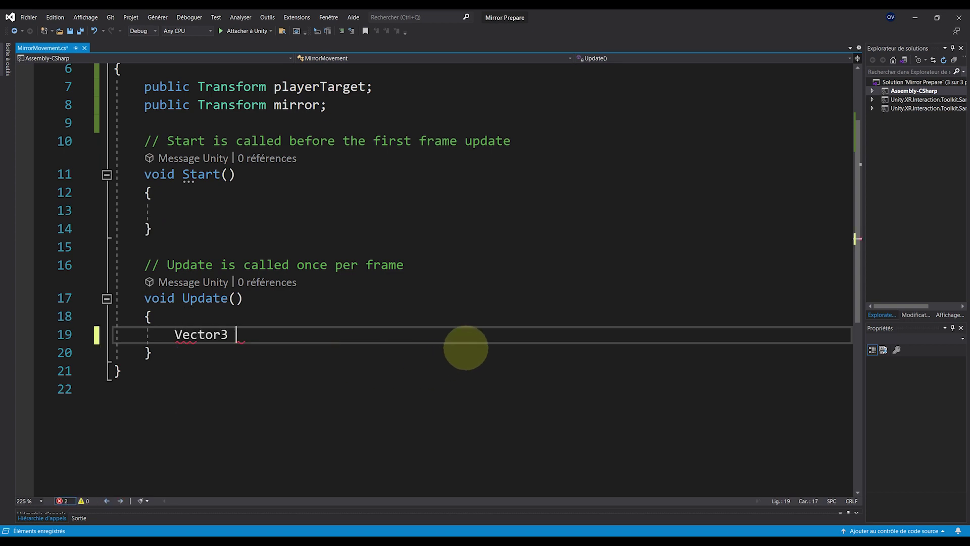
pyautogui.write('localPlayer = ')
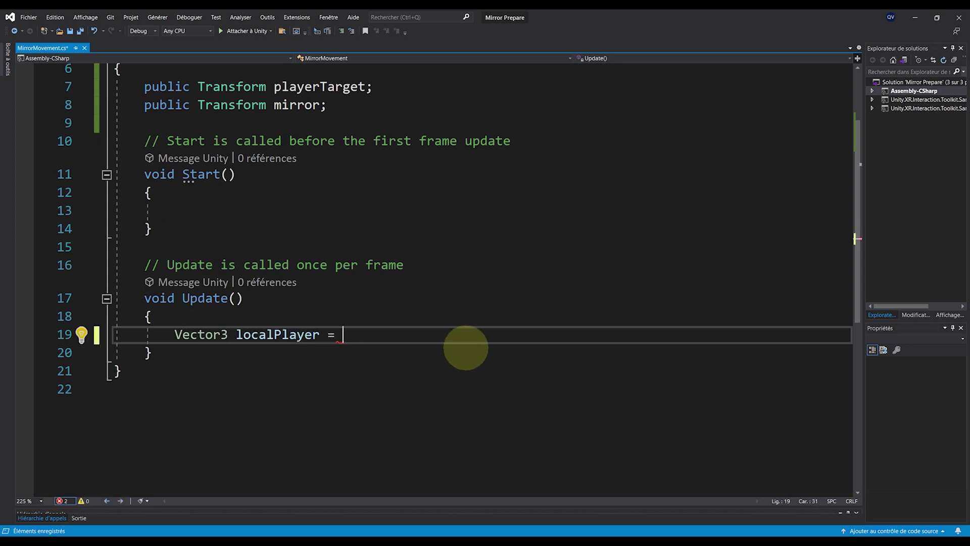
pyautogui.write('mirror.')
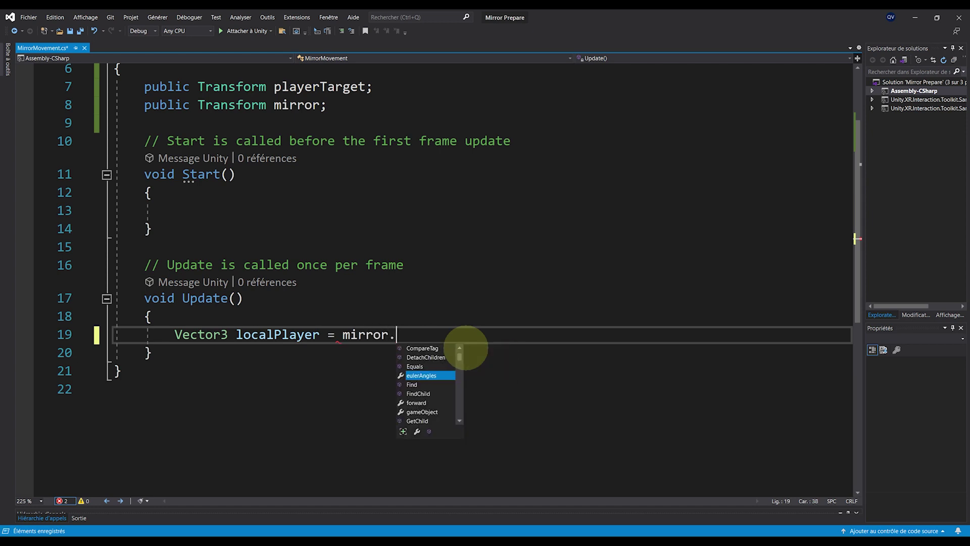
pyautogui.write('inver')
pyautogui.press('Down')
pyautogui.write('(')
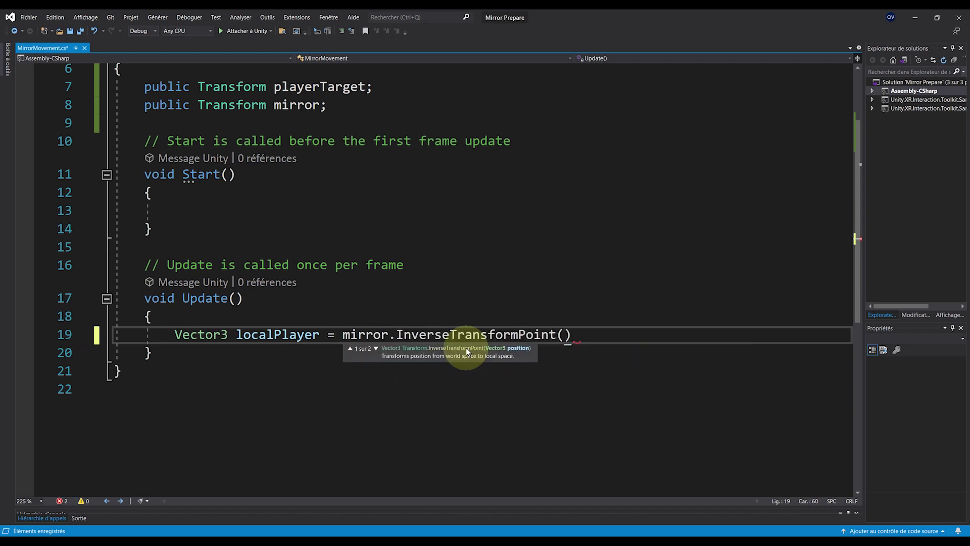
pyautogui.write('playerTarget.po')
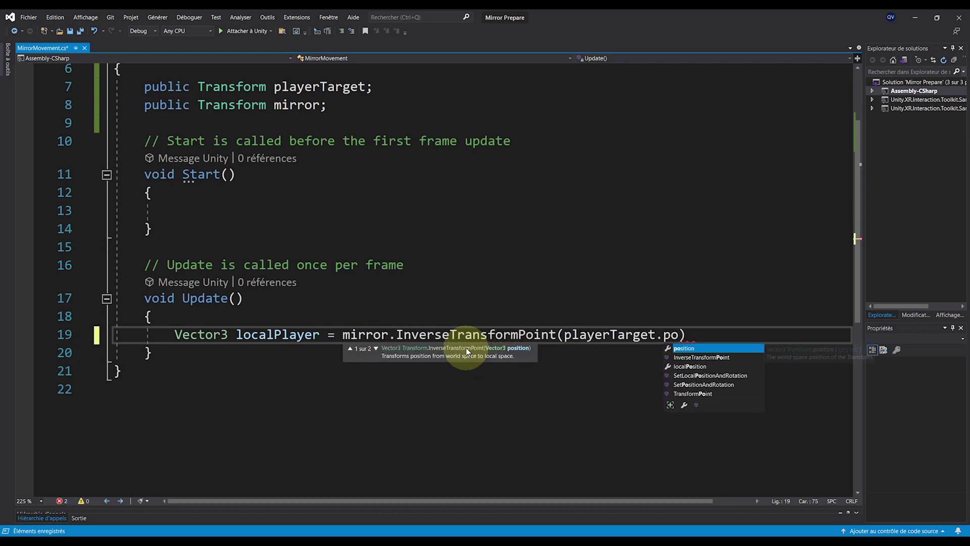
pyautogui.press('Tab')
pyautogui.write(');')
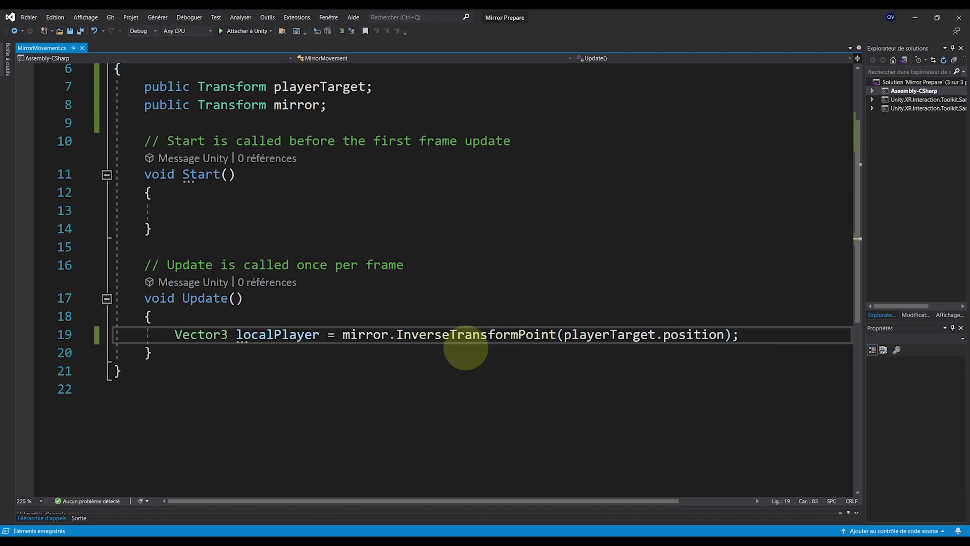
# Step: Review the localPlayer line and glance at the Paint sketch before returning to the script
pyautogui.keyDown('ctrl'); pyautogui.scroll(-1, 435, 363); pyautogui.keyUp('ctrl')
pyautogui.click(271, 309)
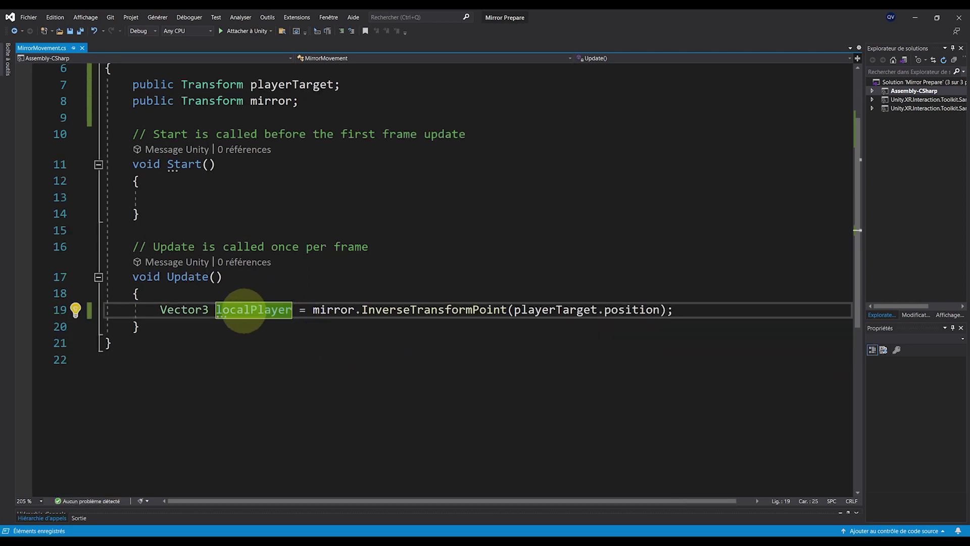
pyautogui.click(364, 340)
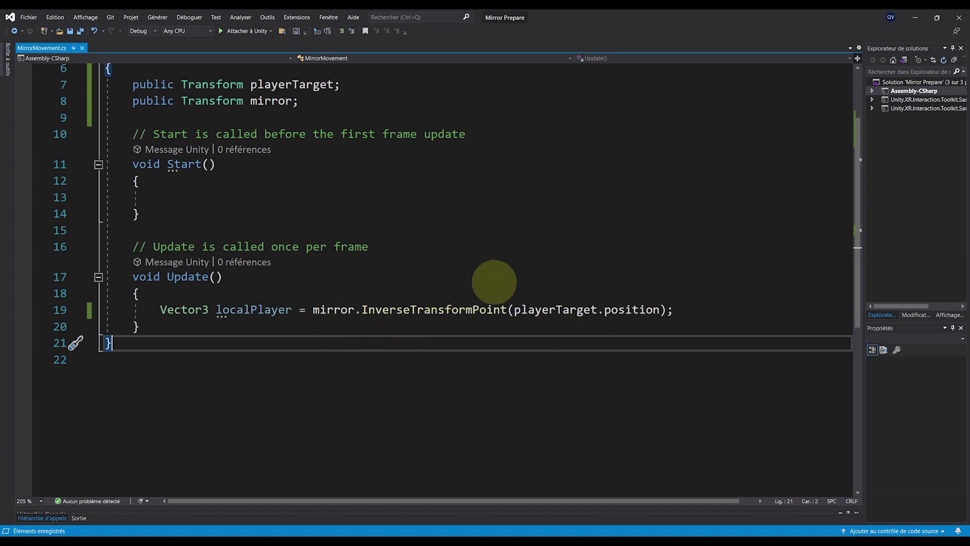
pyautogui.click(700, 310)
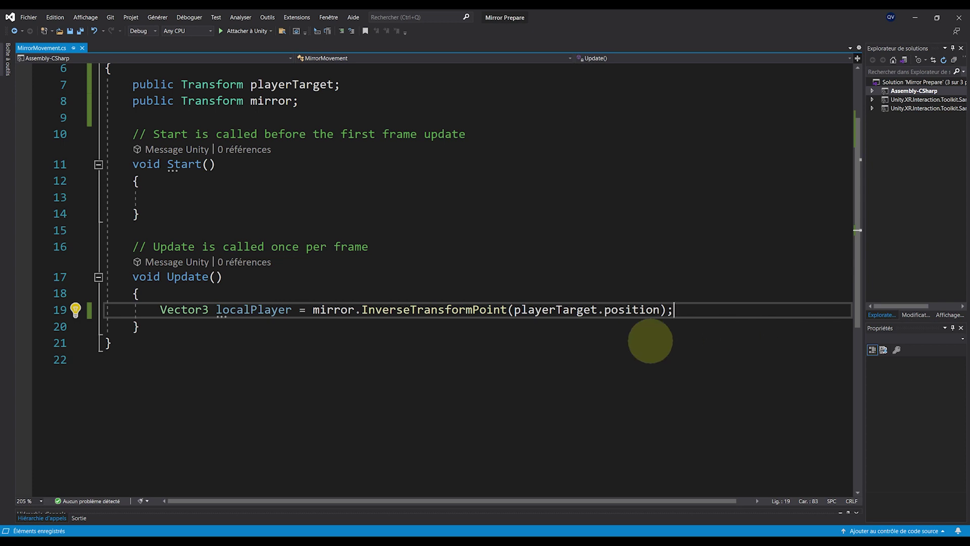
pyautogui.click(314, 540)
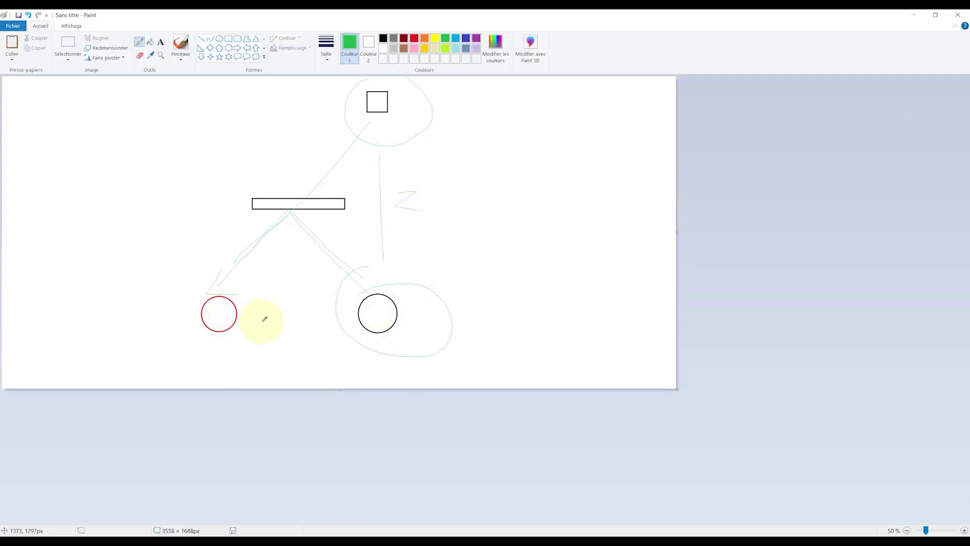
pyautogui.click(314, 540)
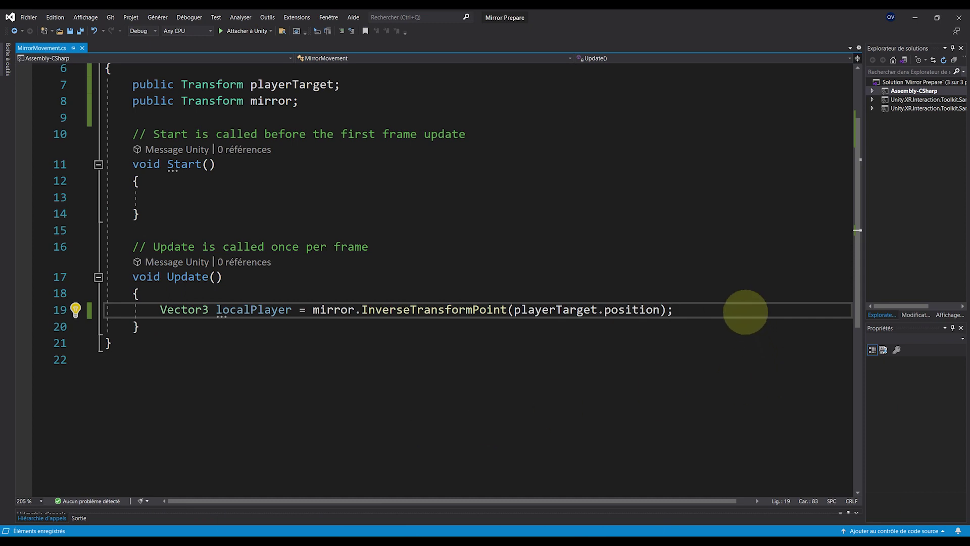
# Step: Set transform.position to mirror.TransformPoint(new Vector3(localPlayer.x, localPlayer.y, -localPlayer.z))
pyautogui.press('Return')
pyautogui.write('transform.position ')
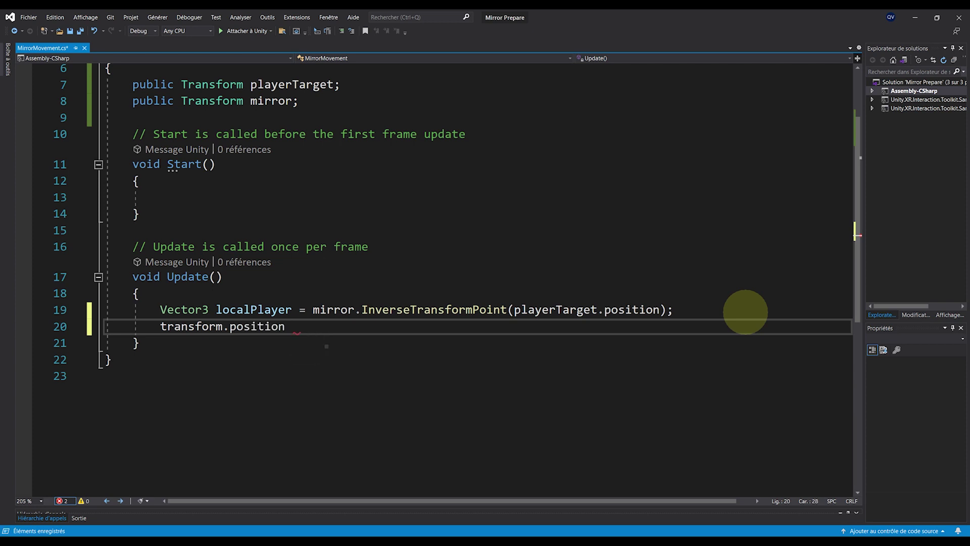
pyautogui.write('= mirror.transfo')
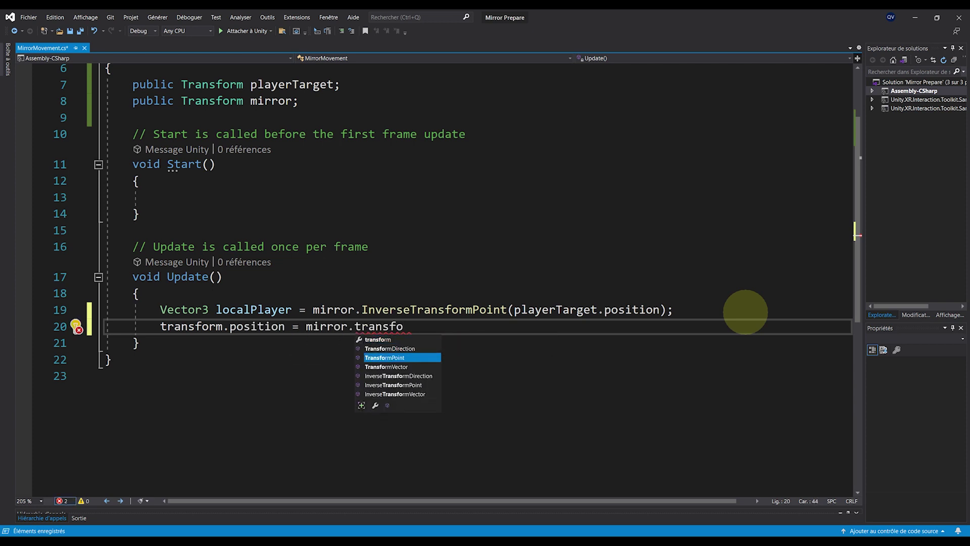
pyautogui.write('rmPoint(new Vector3(')
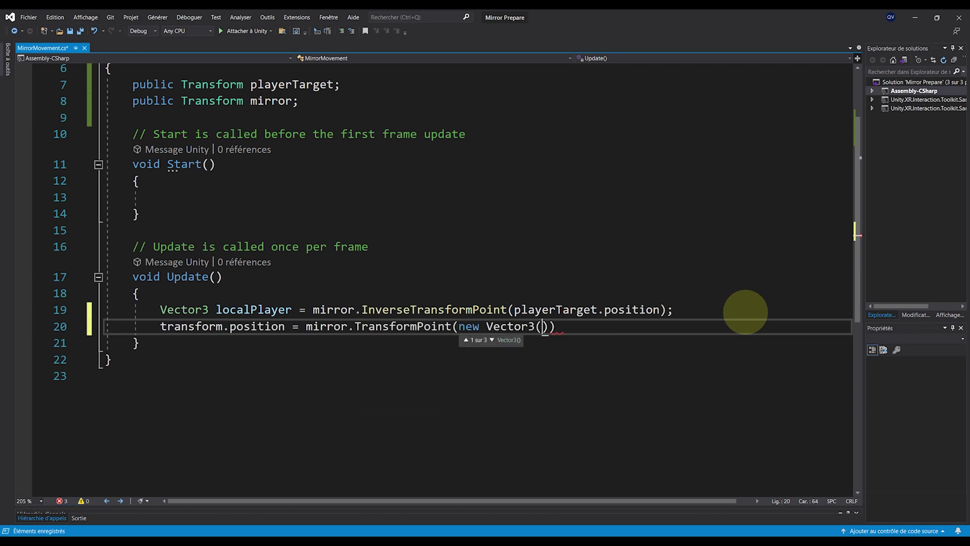
pyautogui.write('localPlayer.x,local')
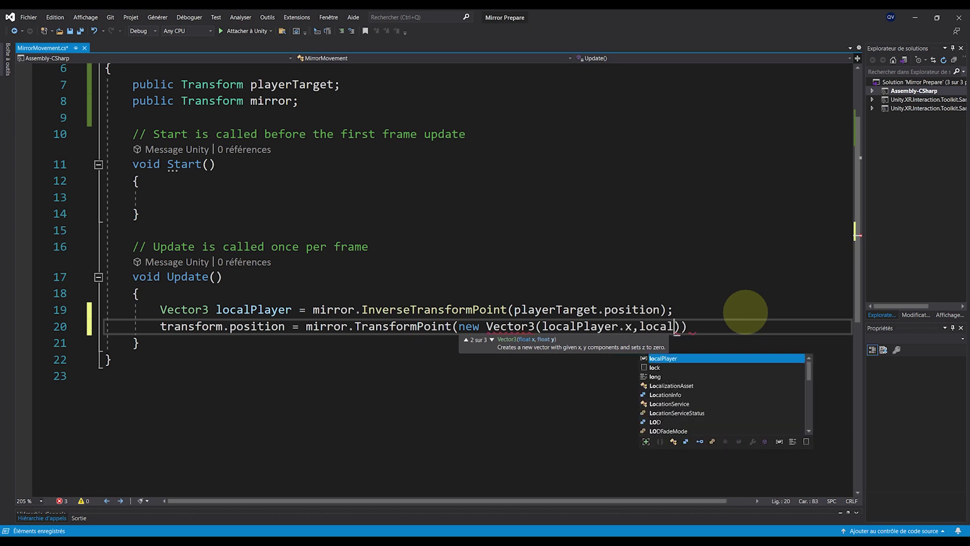
pyautogui.write('Player.y,')
pyautogui.keyDown('ctrl'); pyautogui.scroll(-2, 747, 312); pyautogui.keyUp('ctrl')
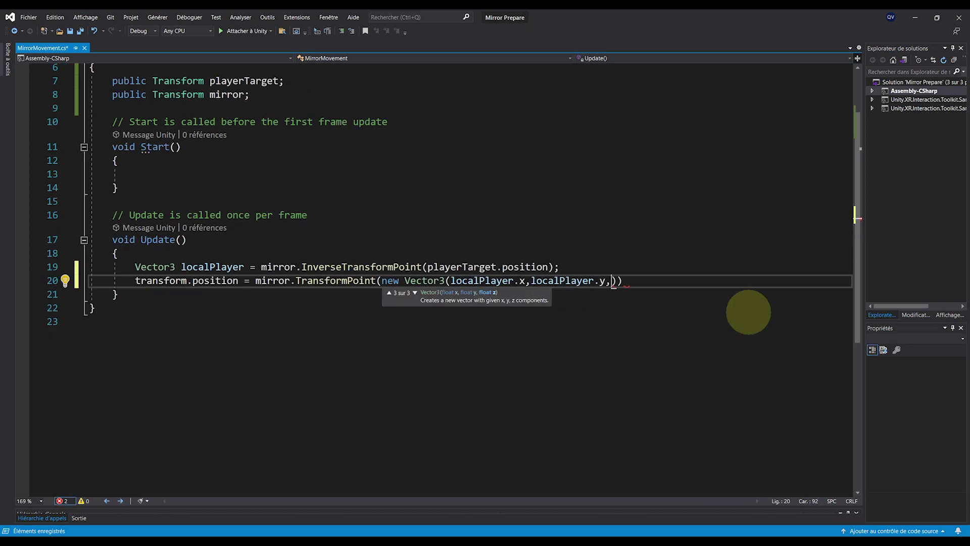
pyautogui.write('- localPlayer.z))')
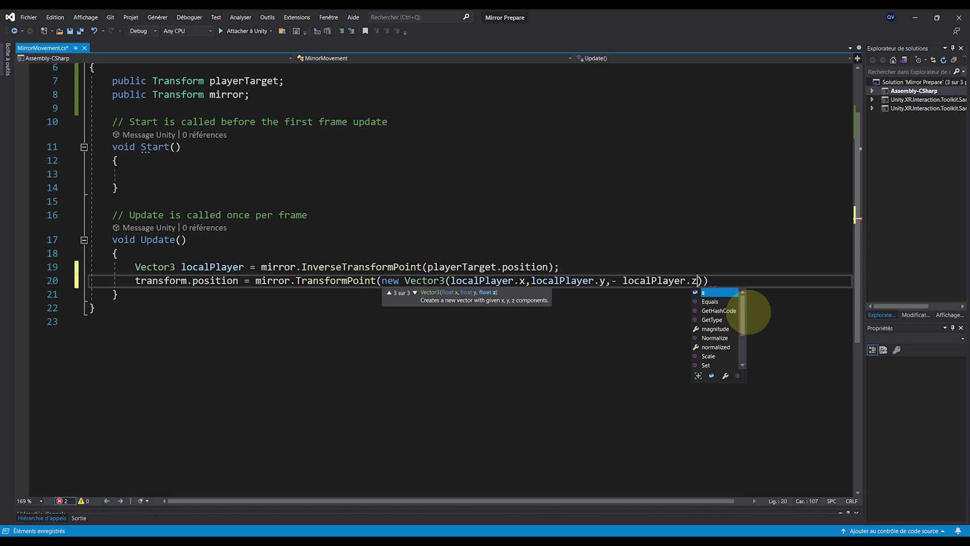
pyautogui.write(';')
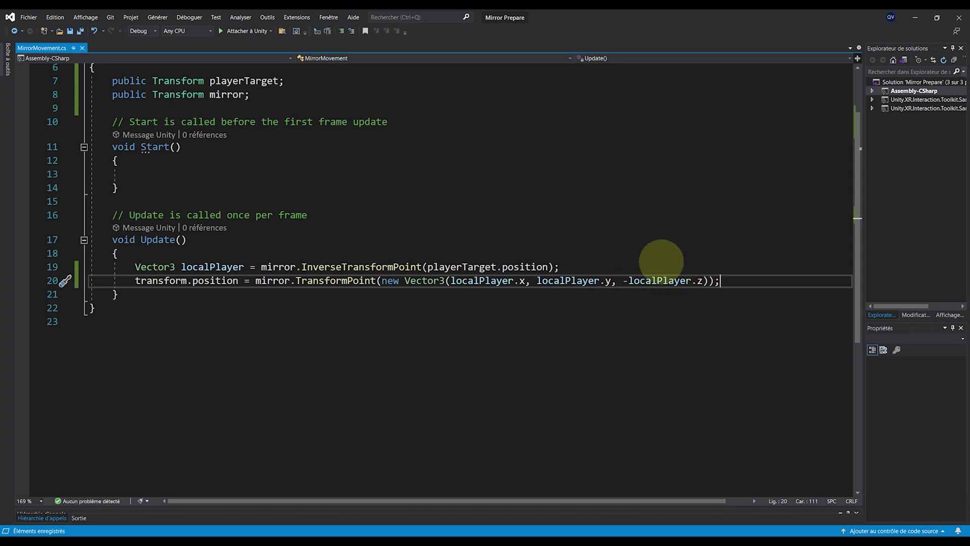
pyautogui.press('Return')
pyautogui.press('Return')
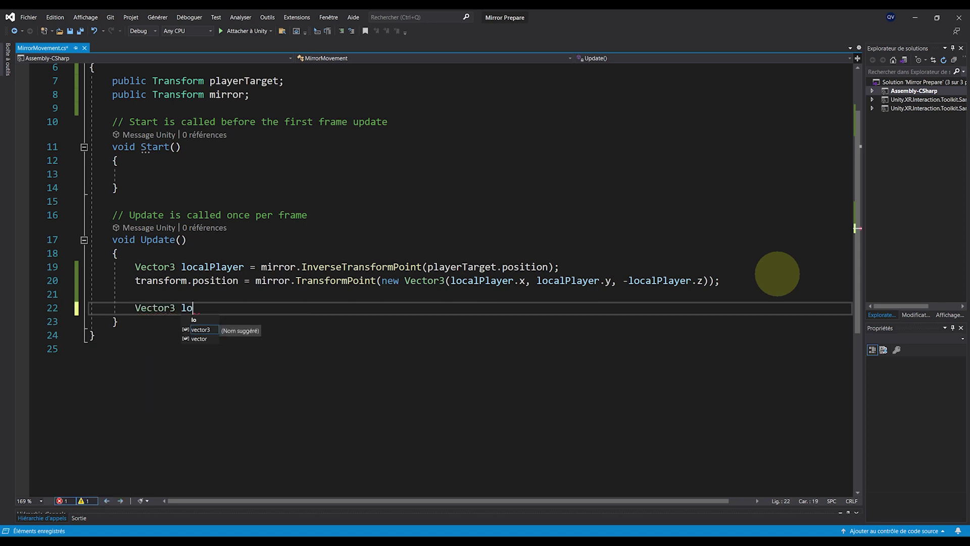
# Step: Declare lookatmirror as mirror.TransformPoint(new Vector3(-localPlayer.x, localPlayer.y, localPlayer.z)) and call transform.LookAt(lookatmirror)
pyautogui.write('Vector3 lookatmirror = mir')
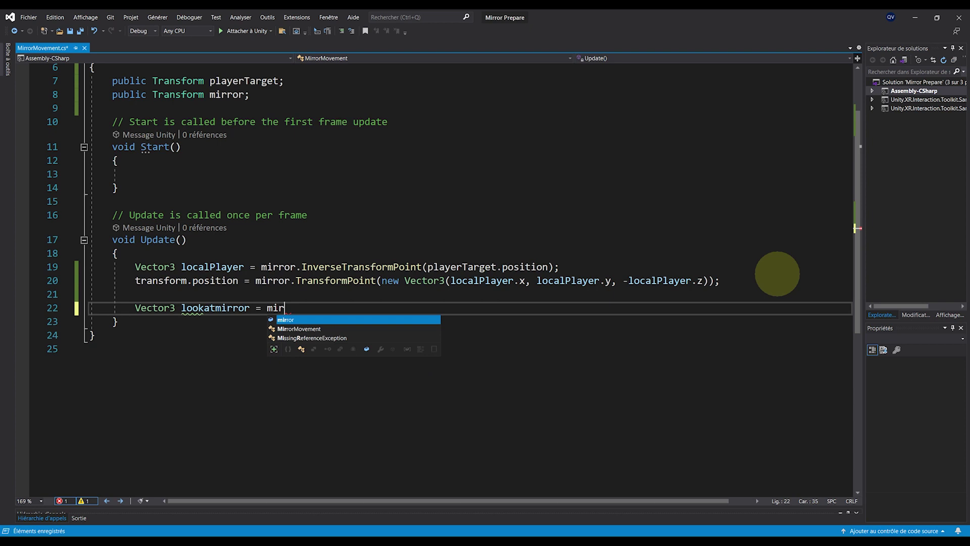
pyautogui.write('ror.transformP')
pyautogui.press('Tab')
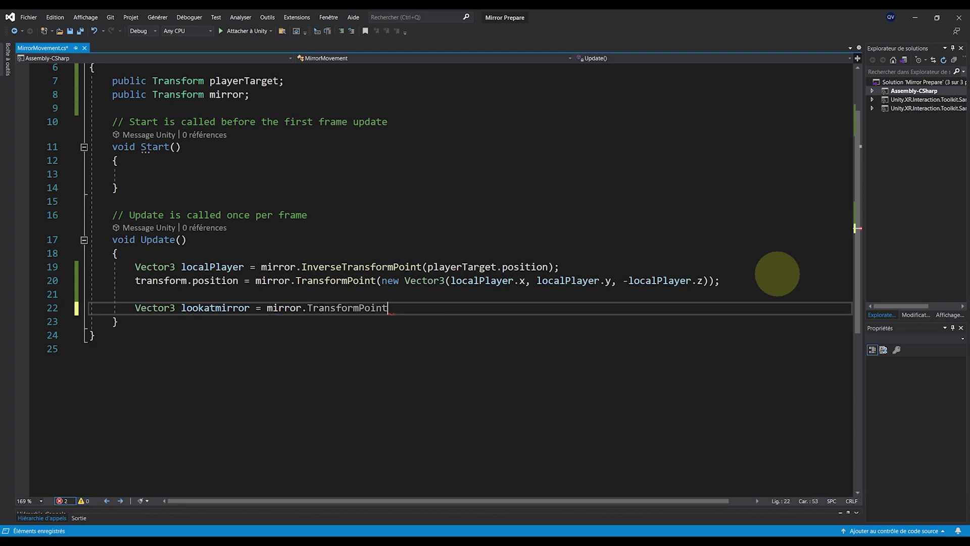
pyautogui.write('(new Vector3(')
pyautogui.write('- localPlayer.x, loc')
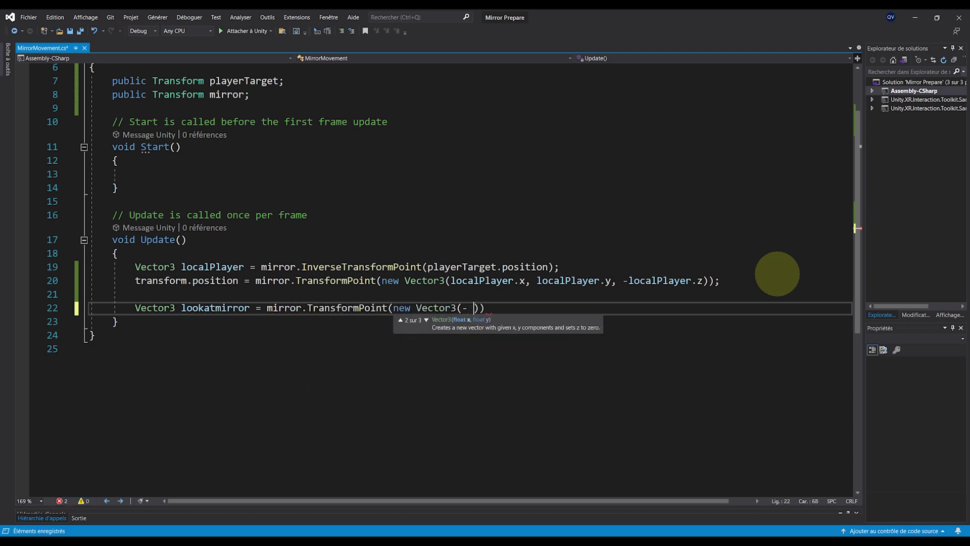
pyautogui.press('Tab')
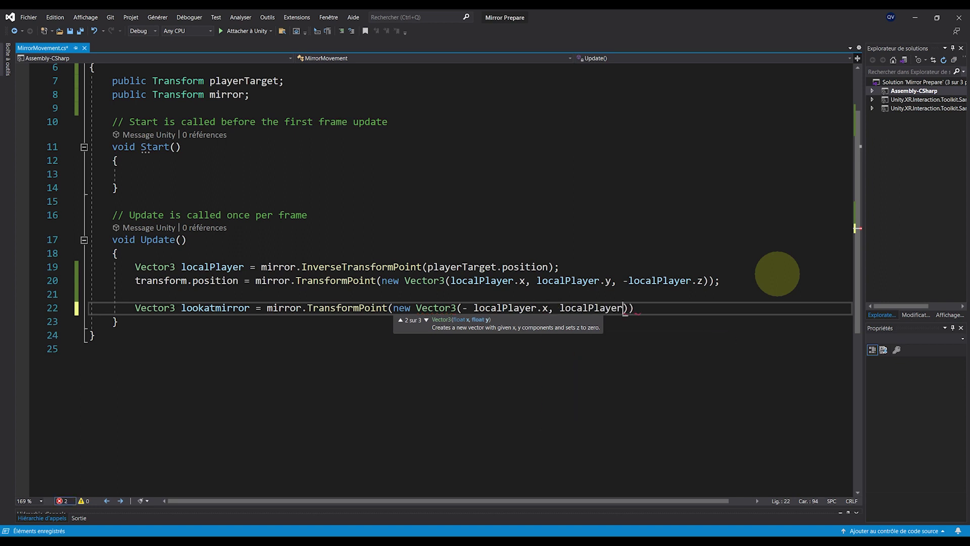
pyautogui.write('.y , loca')
pyautogui.press('Tab')
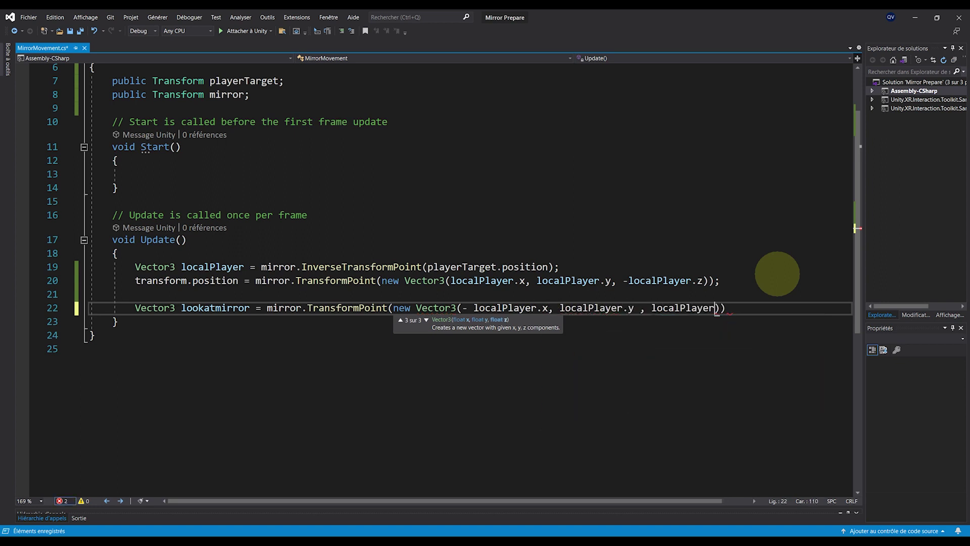
pyautogui.write('.z')
pyautogui.press('End')
pyautogui.write(';')
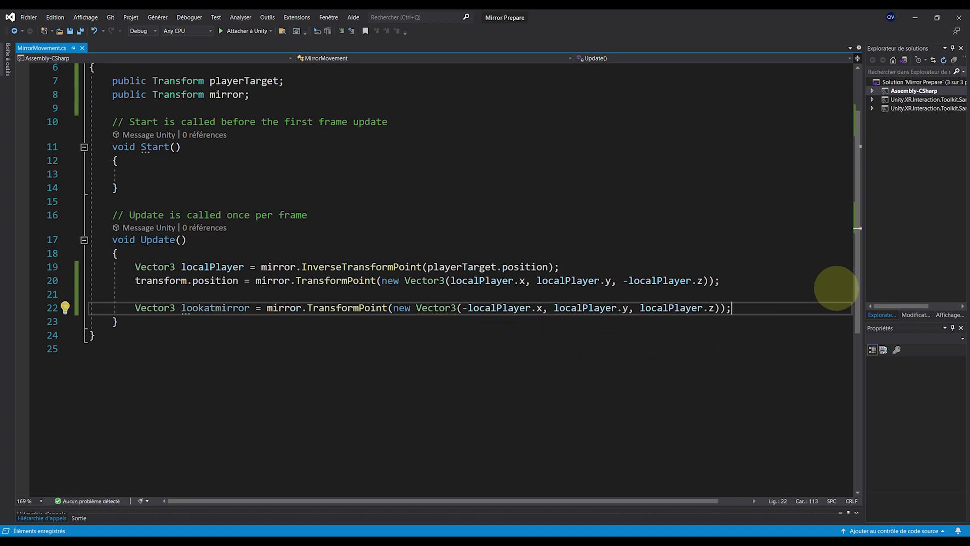
pyautogui.press('Return')
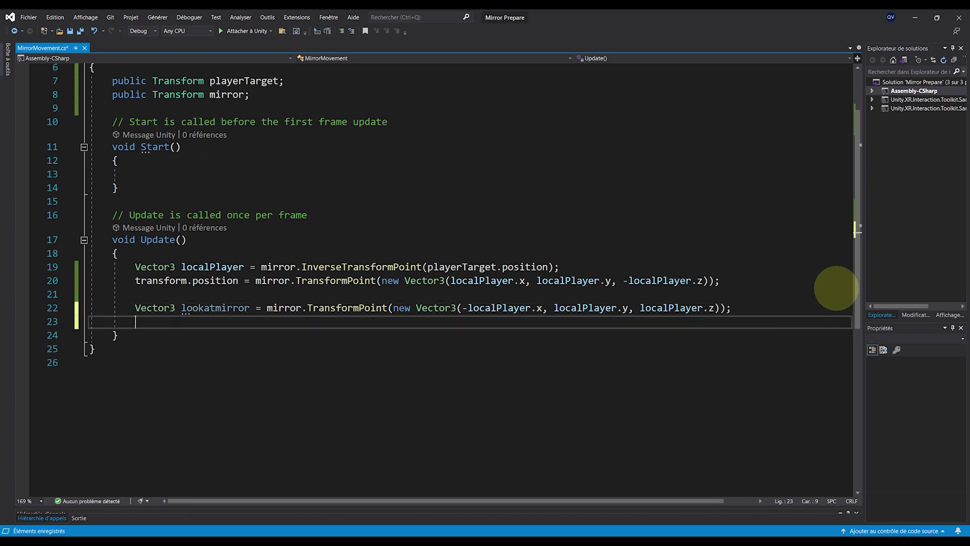
pyautogui.write('transform.')
pyautogui.write('LookAt(lookatmirror')
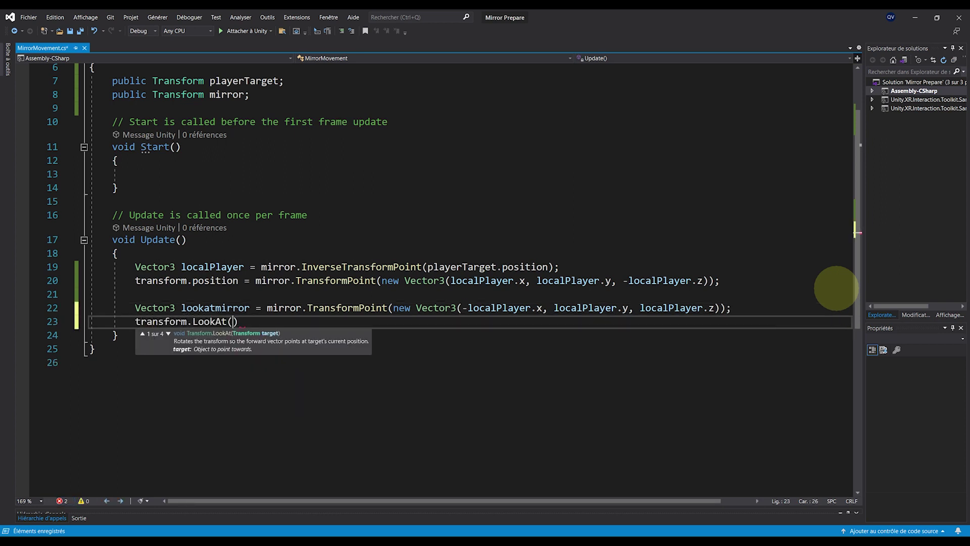
pyautogui.write(');')
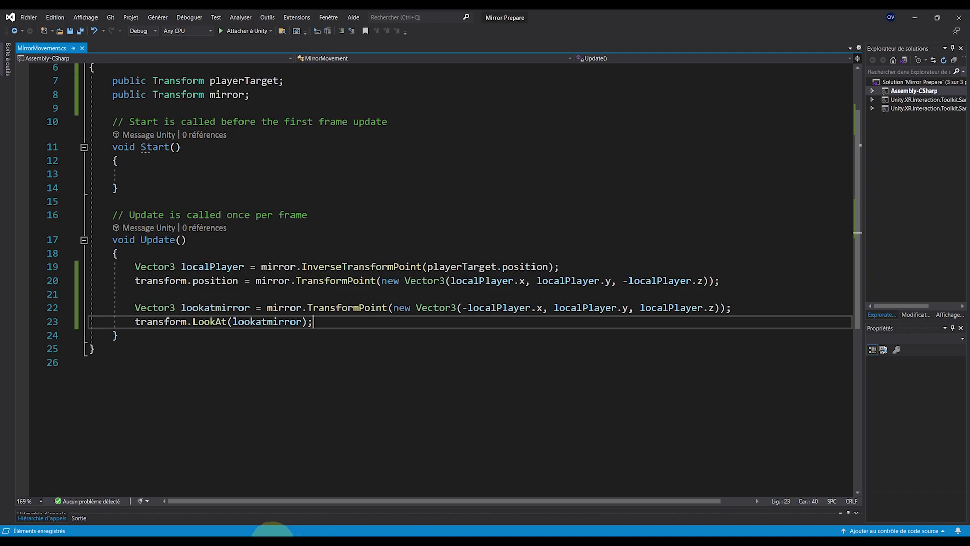
# Step: On Mirror Camera's MirrorMovement, assign Main Camera as Player Target and the Mirror object as Mirror
pyautogui.click(269, 531)
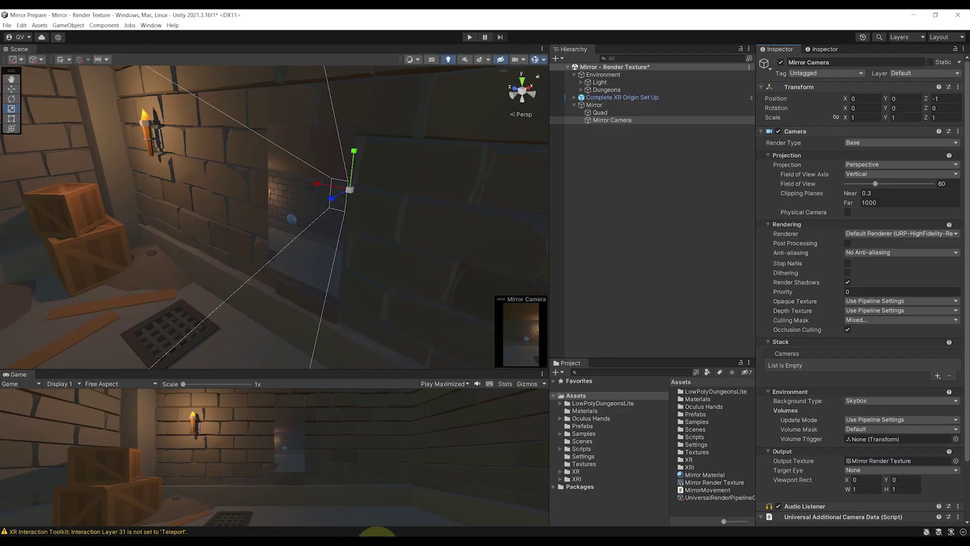
pyautogui.scroll(-3, 820, 425)
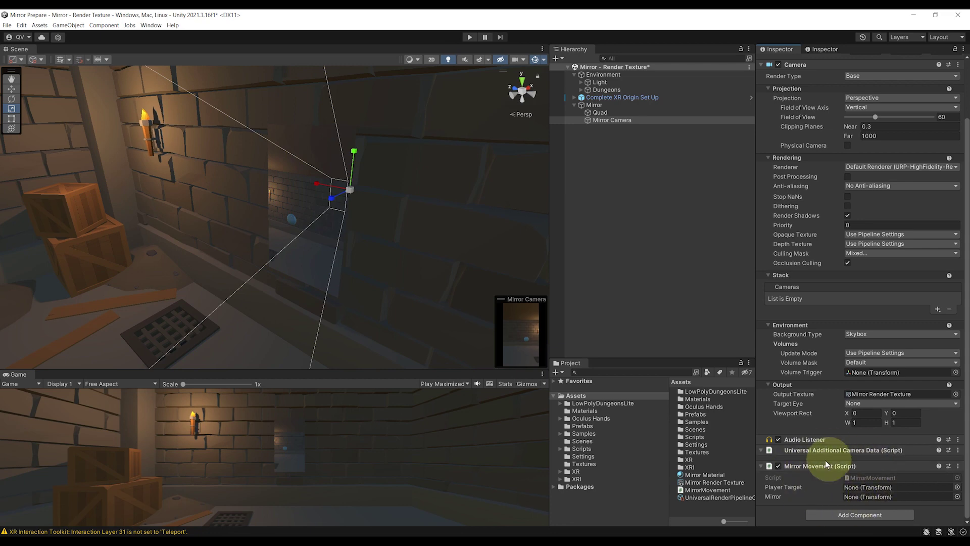
pyautogui.scroll(3, 834, 353)
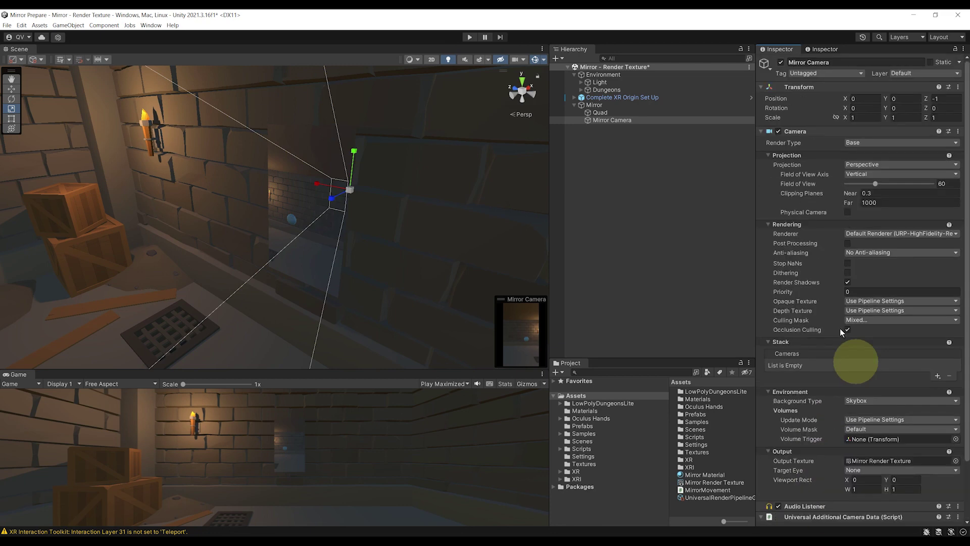
pyautogui.click(761, 132)
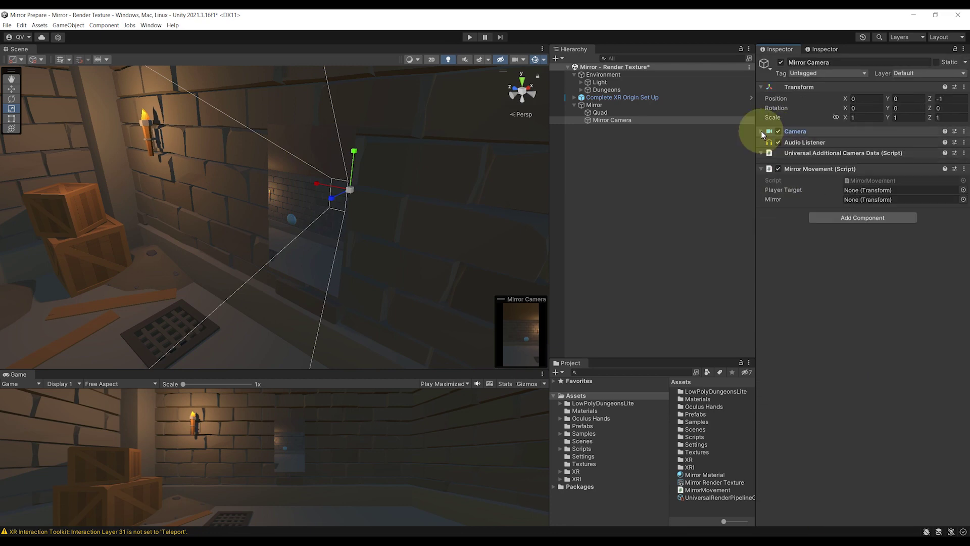
pyautogui.click(574, 97)
pyautogui.click(581, 97)
pyautogui.click(581, 128)
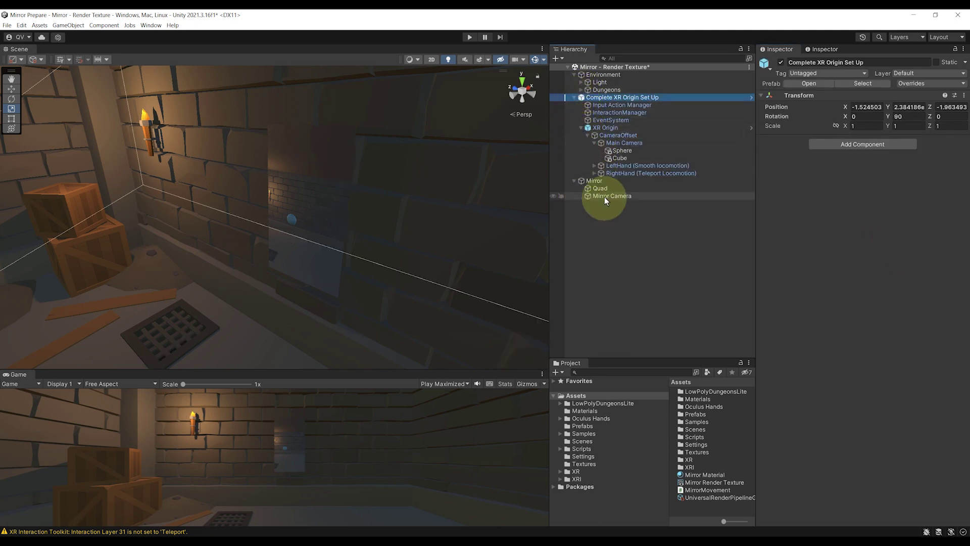
pyautogui.click(606, 196)
pyautogui.moveTo(624, 144); pyautogui.dragTo(850, 191)
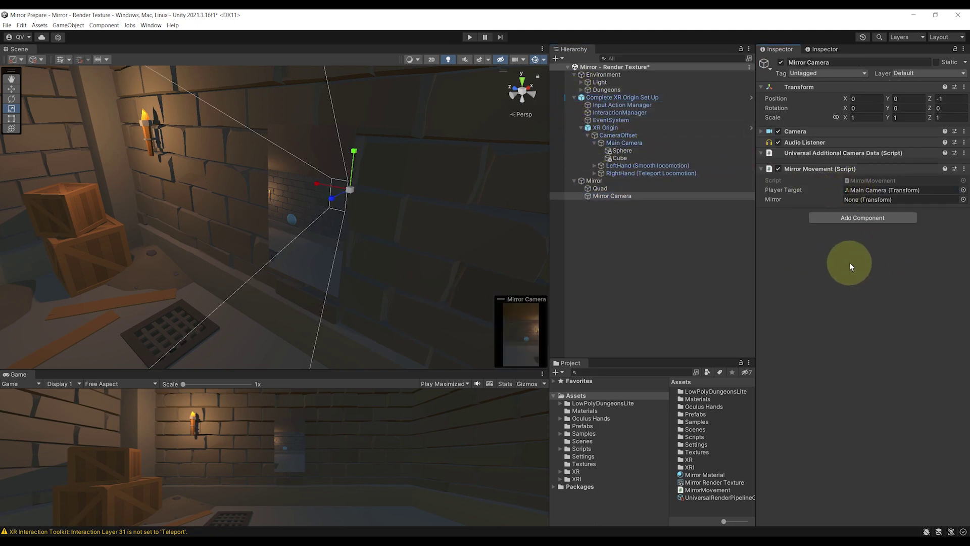
pyautogui.moveTo(592, 180); pyautogui.dragTo(869, 204)
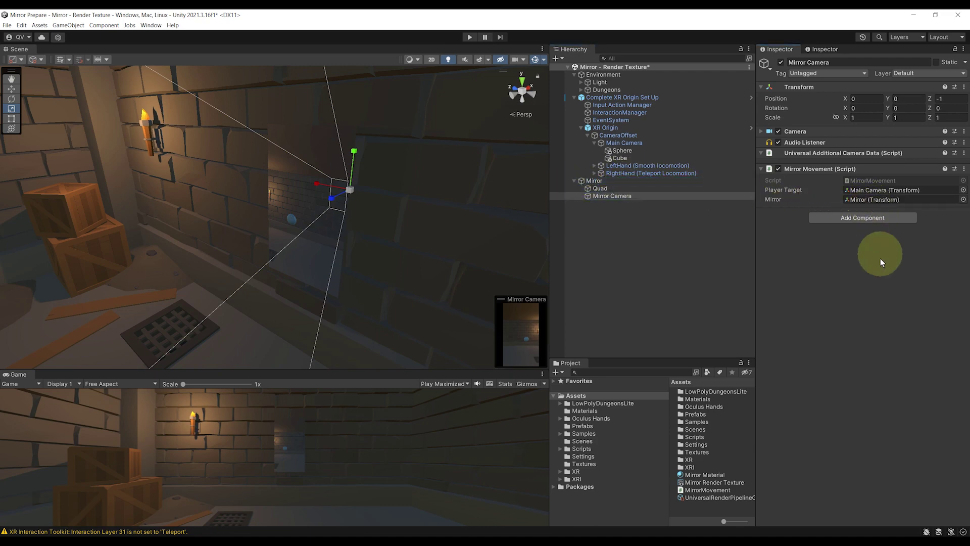